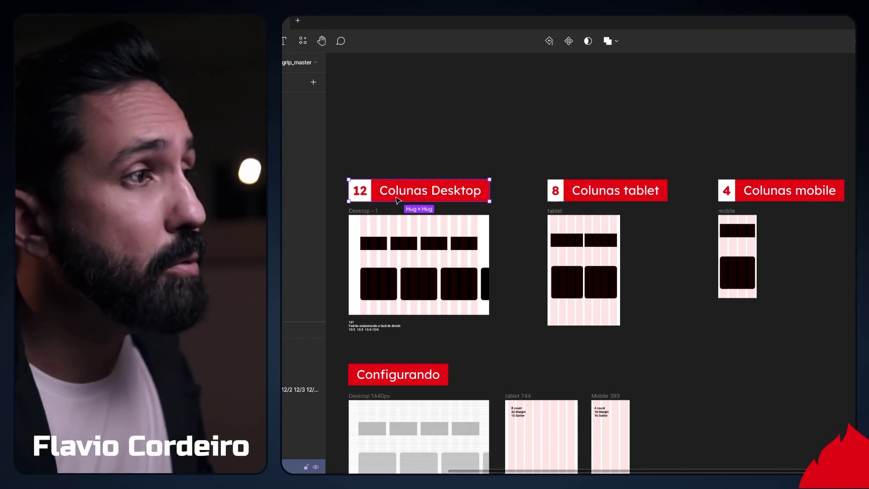
Inspect the 8 and 4 Colunas titles and the desktop example's rows of boxes and cards.
{"action": "left_click", "coordinate": [585, 192]}
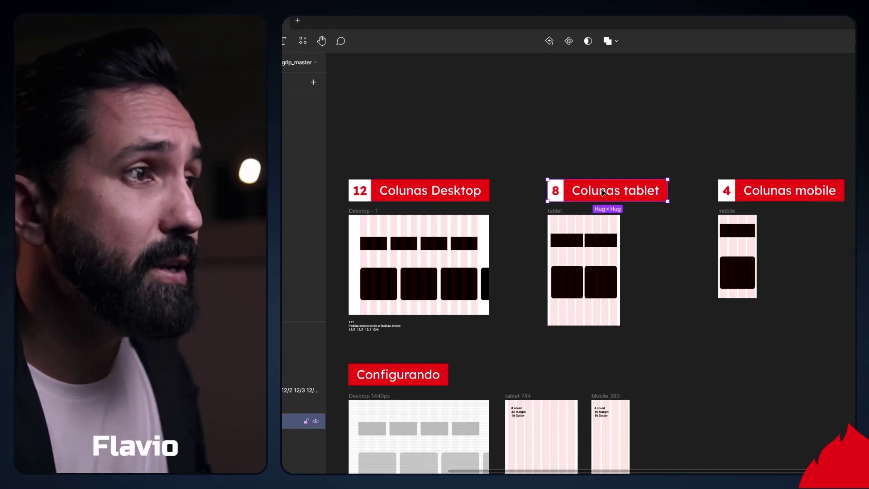
{"action": "left_click", "coordinate": [751, 189]}
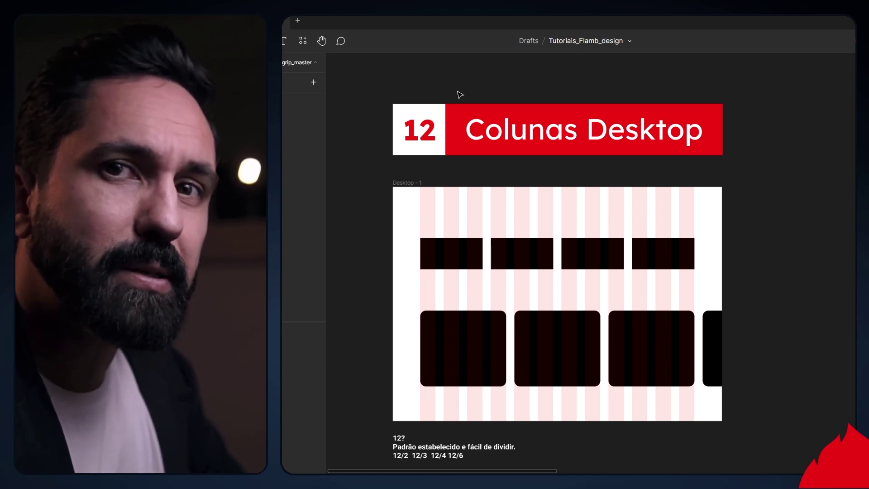
{"action": "scroll", "coordinate": [416, 385], "scroll_direction": "down", "scroll_amount": 1}
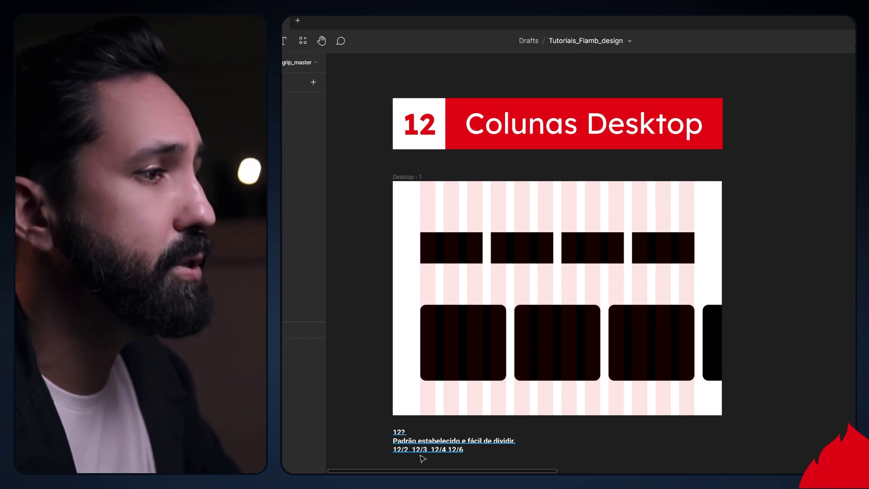
{"action": "scroll", "coordinate": [635, 392], "scroll_direction": "up", "scroll_amount": 1}
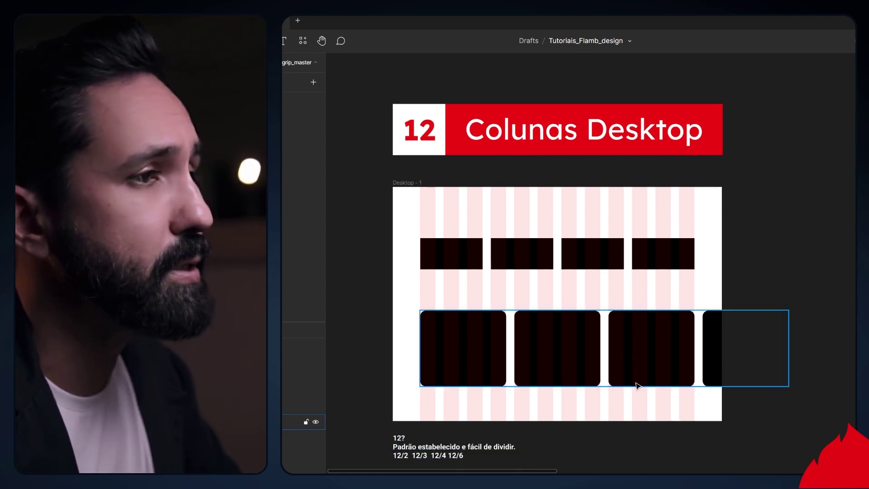
{"action": "left_click", "coordinate": [574, 264]}
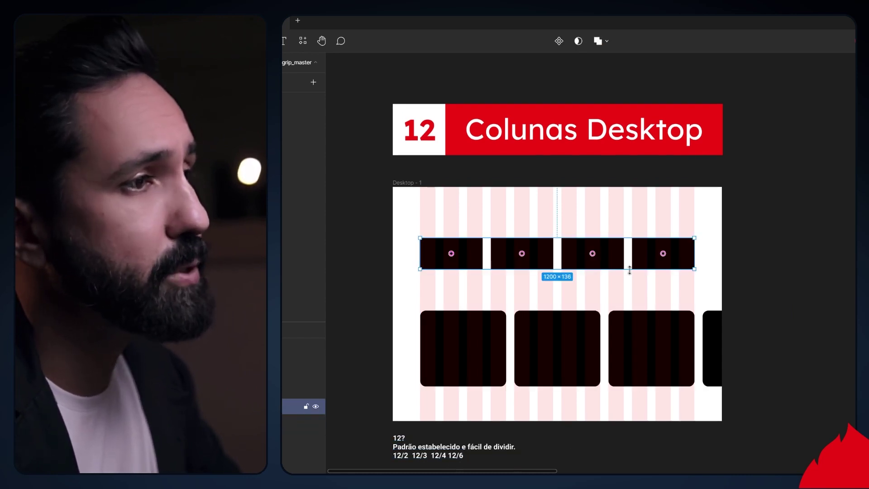
{"action": "left_click", "coordinate": [505, 343]}
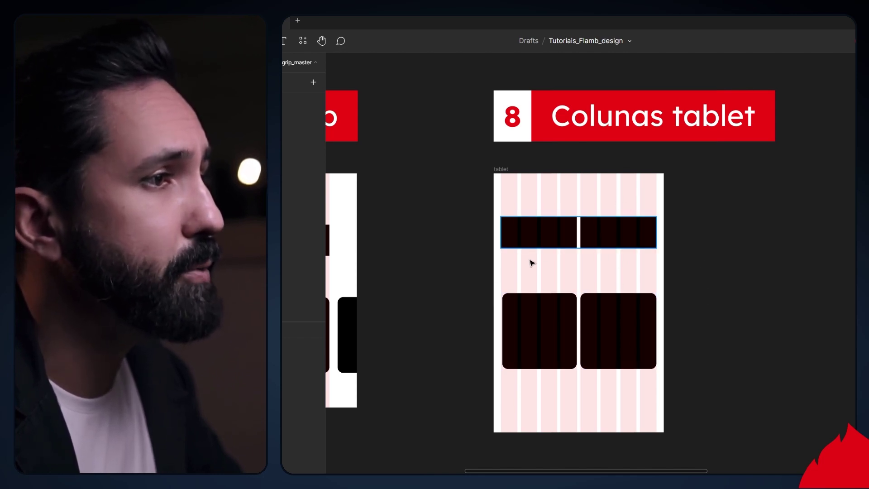
Inspect the tablet example's bars and cards, then the 4 Colunas mobile example's bar and card.
{"action": "left_click", "coordinate": [535, 342]}
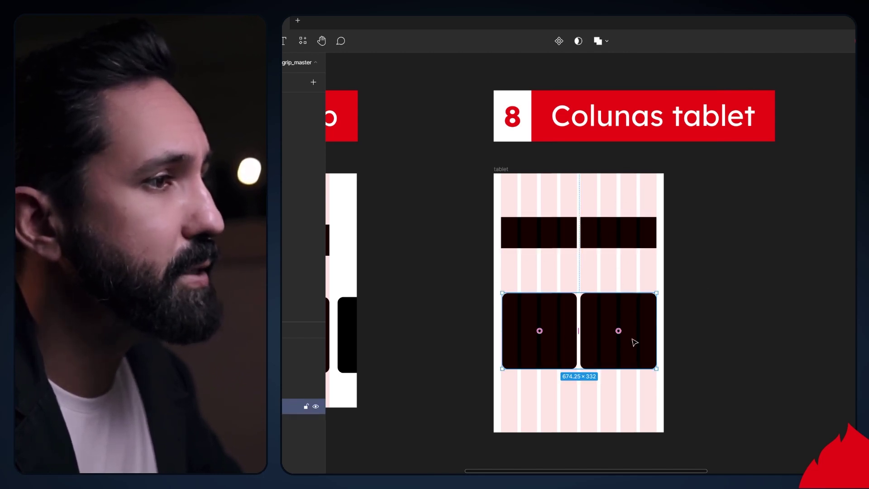
{"action": "left_click", "coordinate": [628, 243]}
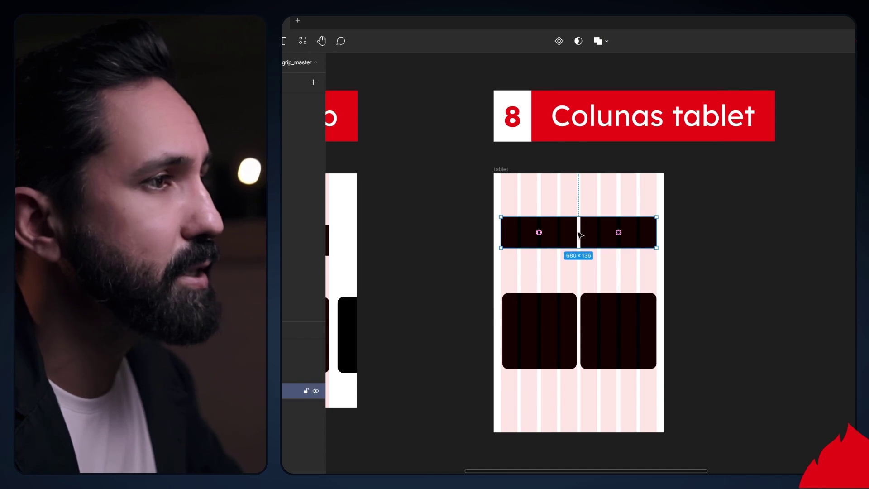
{"action": "left_click", "coordinate": [732, 284]}
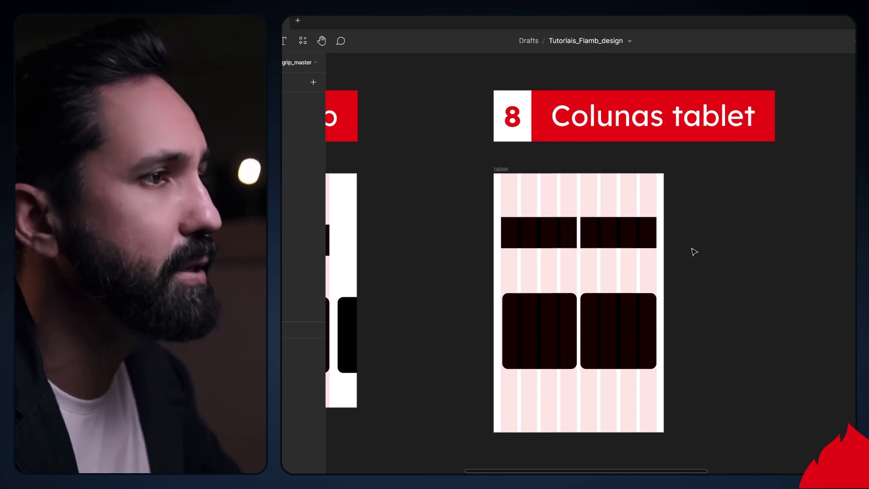
{"action": "left_click_drag", "start_coordinate": [712, 249], "coordinate": [459, 295]}
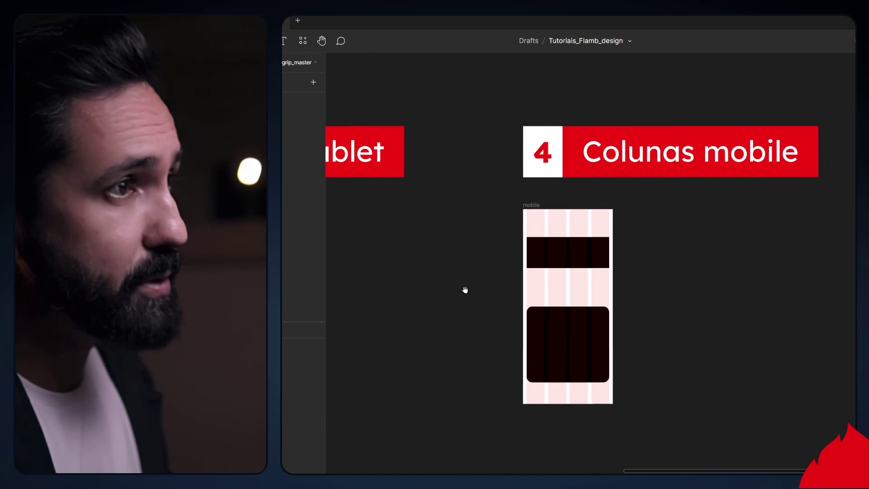
{"action": "left_click", "coordinate": [565, 343]}
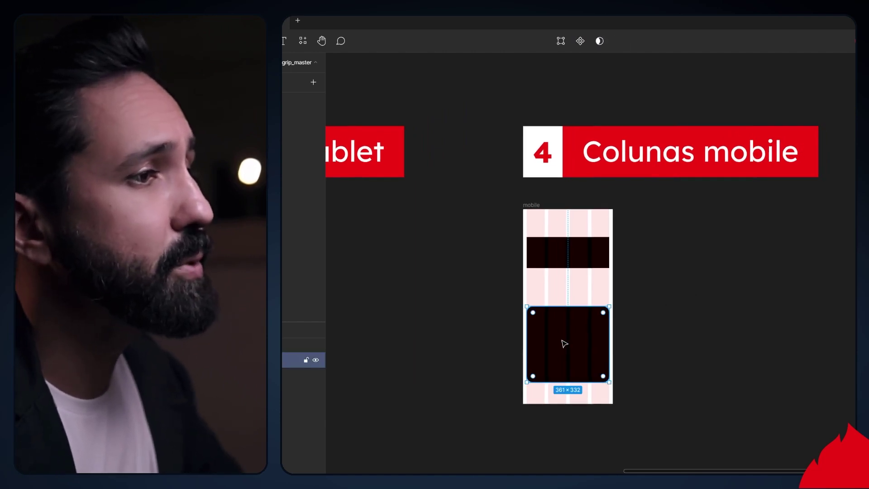
{"action": "left_click", "coordinate": [579, 262]}
{"action": "left_click", "coordinate": [583, 338]}
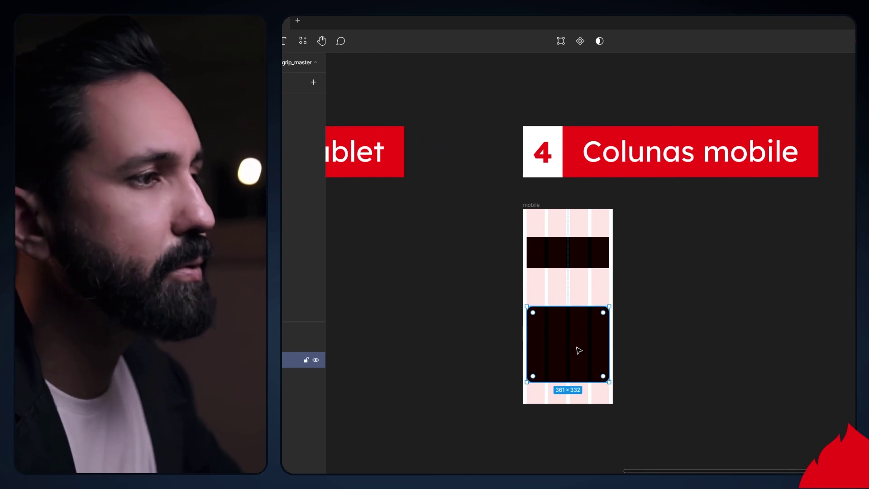
{"action": "left_click", "coordinate": [587, 247]}
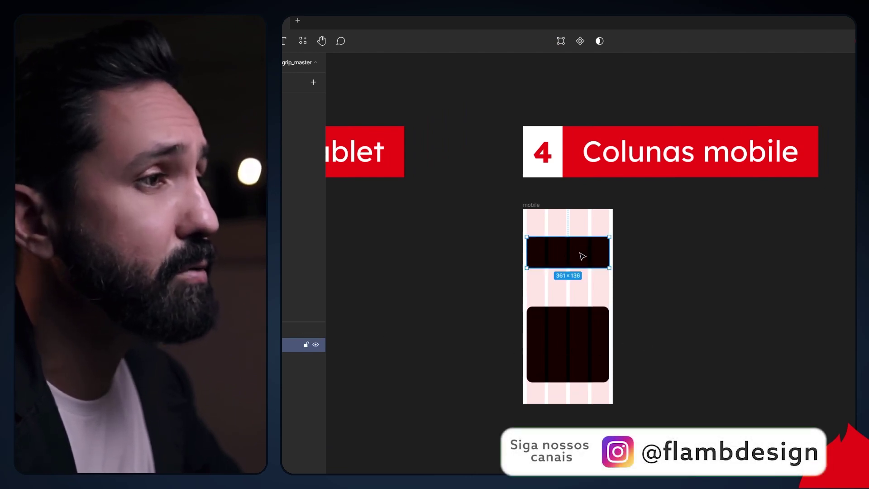
Nudge the mobile top bar slightly lower and check each of the three column titles.
{"action": "mouse_move", "coordinate": [585, 254]}
{"action": "left_mouse_down"}
{"action": "mouse_move", "coordinate": [583, 290]}
{"action": "mouse_move", "coordinate": [580, 253]}
{"action": "left_mouse_up"}
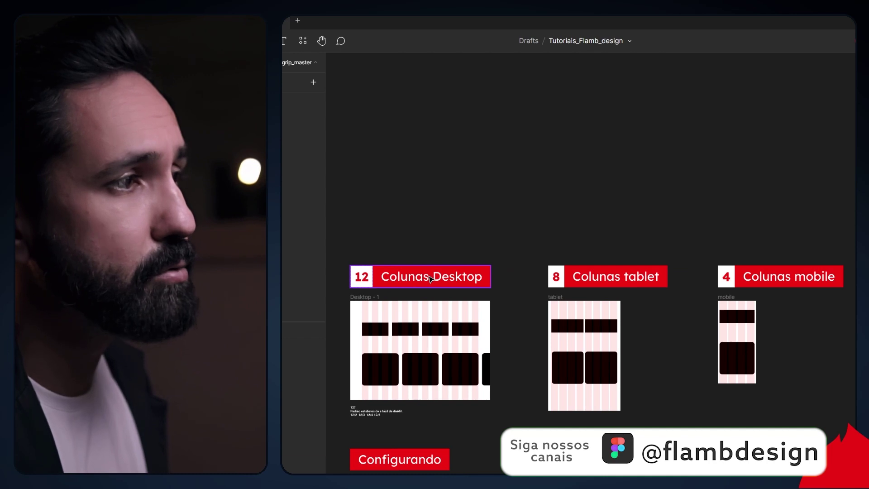
{"action": "left_click", "coordinate": [446, 278]}
{"action": "left_click", "coordinate": [597, 283]}
{"action": "left_click", "coordinate": [739, 285]}
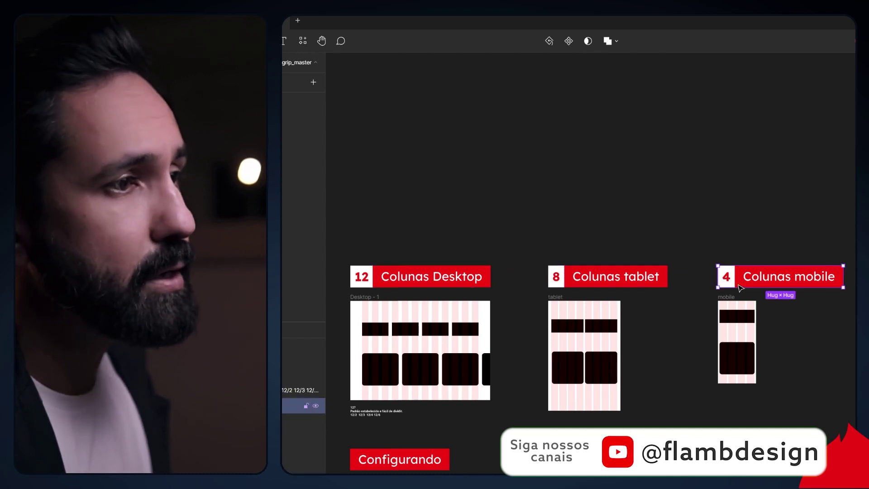
{"action": "left_click", "coordinate": [669, 375]}
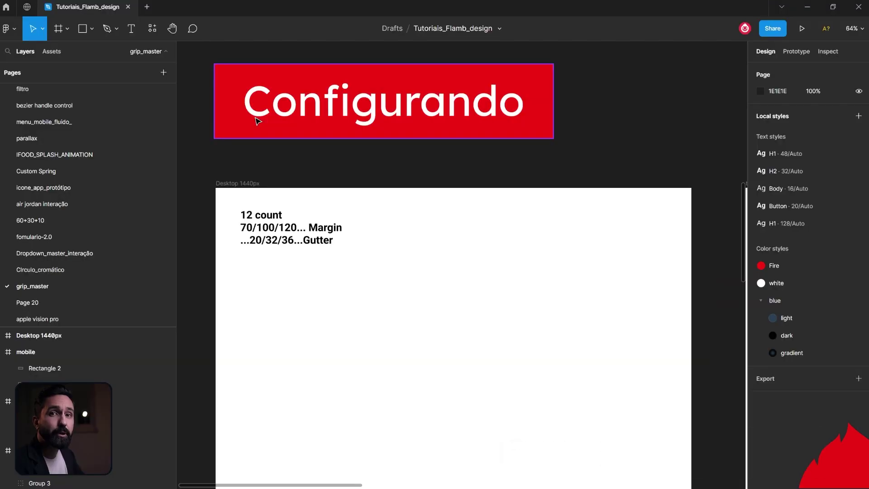
Add a default 8px layout grid to the Desktop 1440px frame and zoom in to inspect it.
{"action": "left_click", "coordinate": [240, 185]}
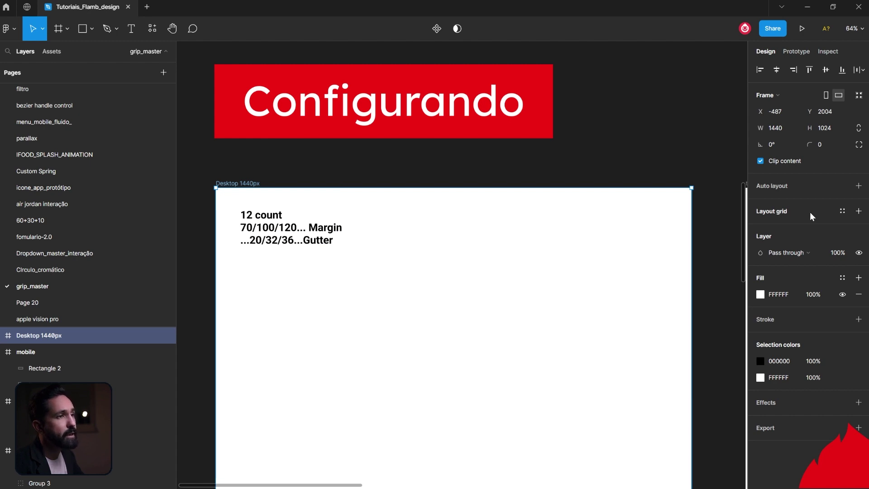
{"action": "left_click", "coordinate": [859, 211]}
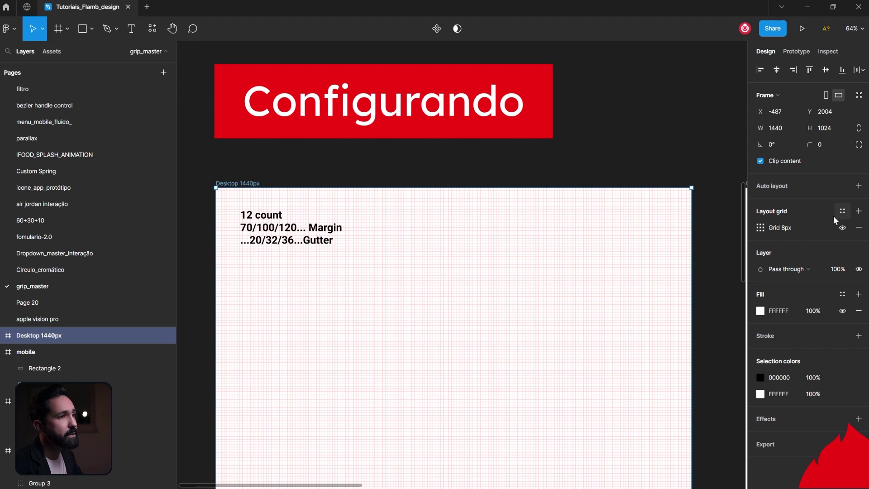
{"action": "left_click", "coordinate": [458, 247]}
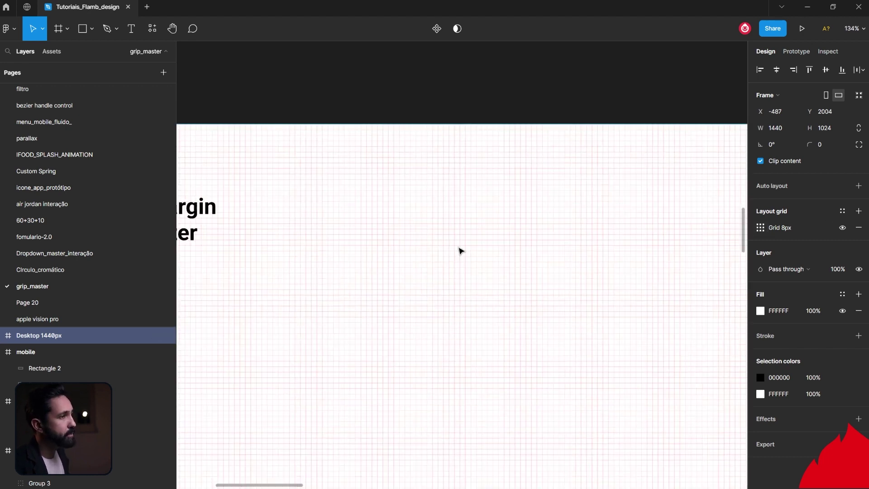
{"action": "scroll", "coordinate": [459, 250], "scroll_direction": "down", "scroll_amount": 3}
{"action": "scroll", "coordinate": [459, 250], "scroll_direction": "down", "scroll_amount": 2}
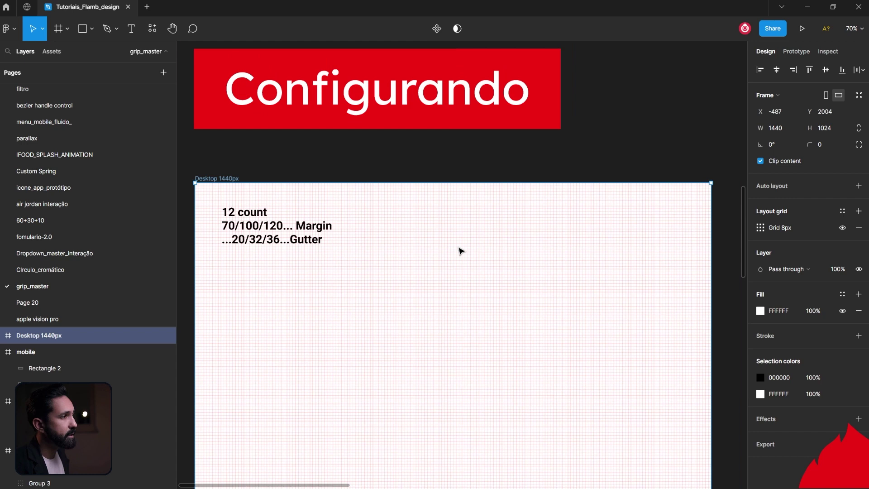
{"action": "left_click", "coordinate": [761, 228]}
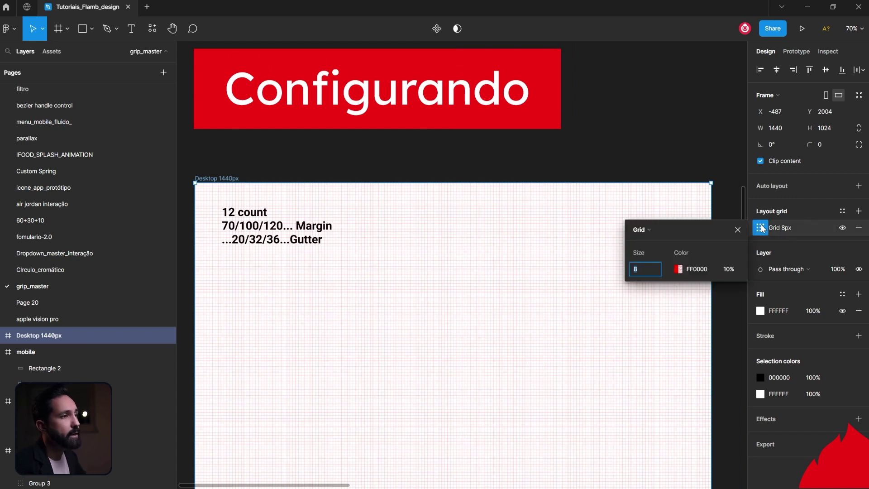
Change the desktop grid to 12 stretch columns with a 100 margin and 36 gutter.
{"action": "left_click", "coordinate": [647, 229]}
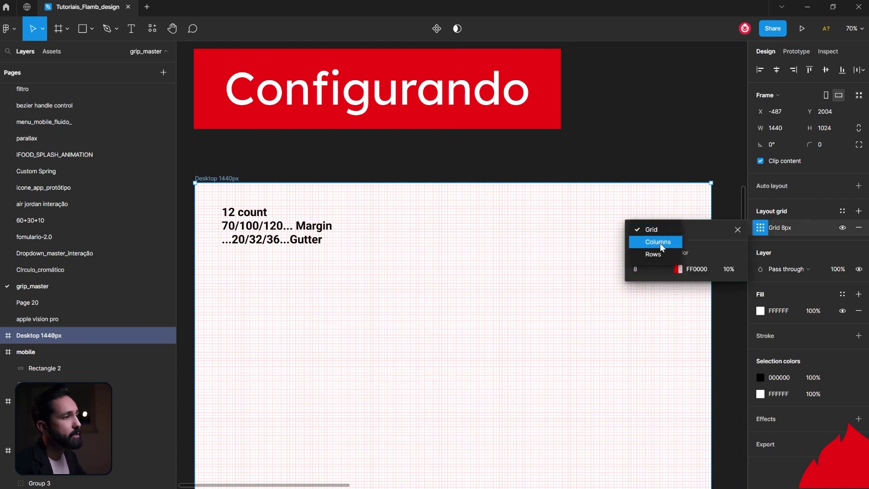
{"action": "left_click", "coordinate": [660, 243]}
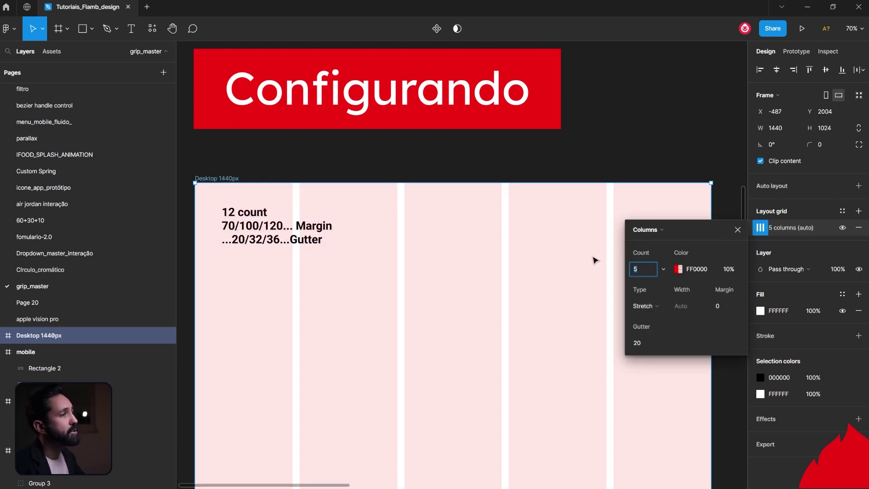
{"action": "type", "text": "12"}
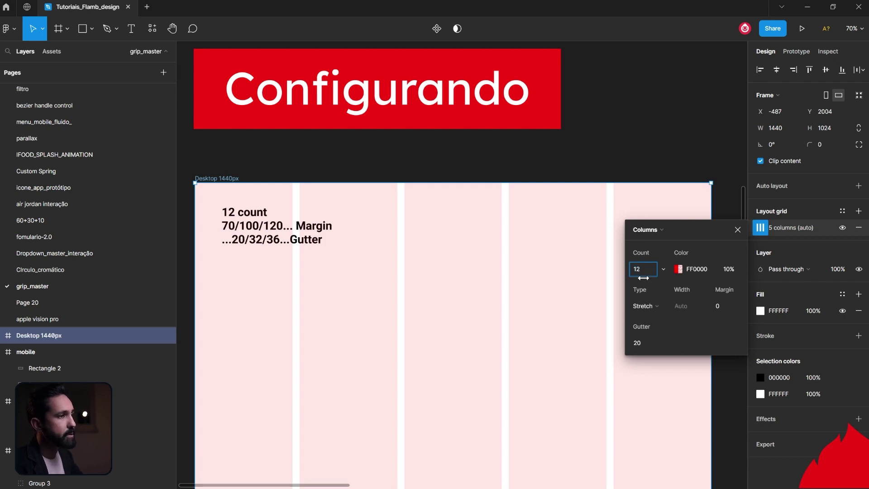
{"action": "key", "text": "Return"}
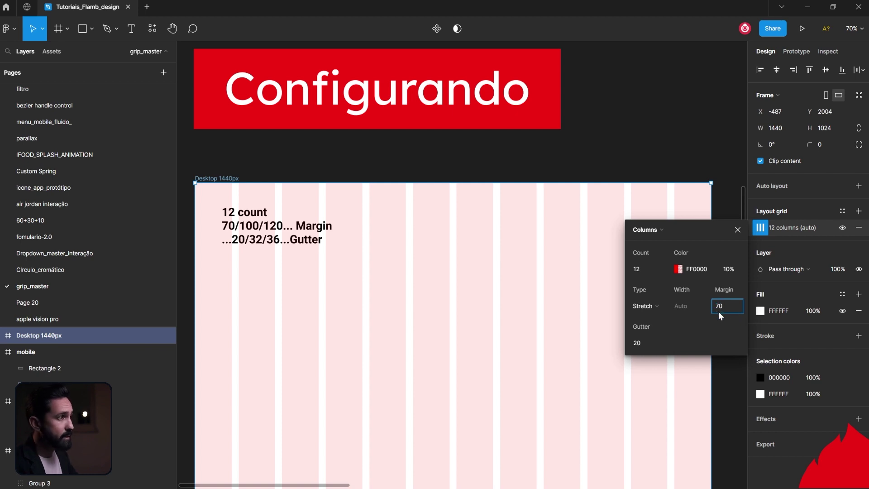
{"action": "key", "text": "Return"}
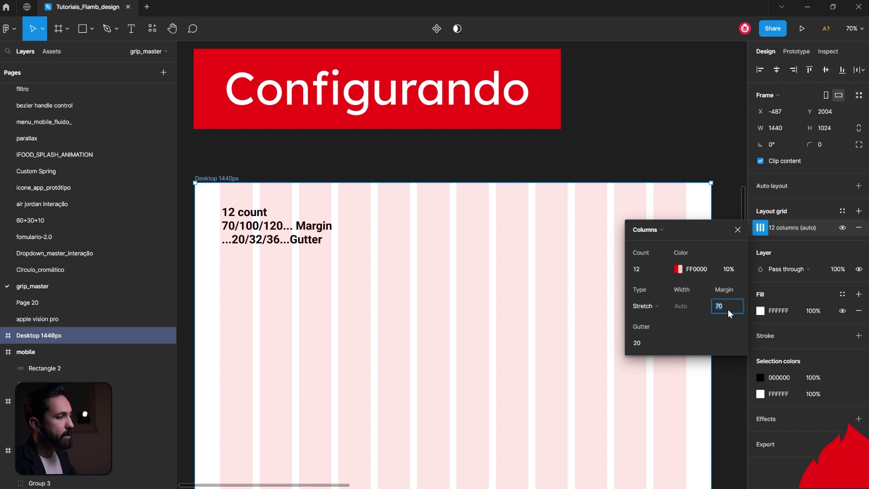
{"action": "type", "text": "100"}
{"action": "key", "text": "Return"}
{"action": "type", "text": "36"}
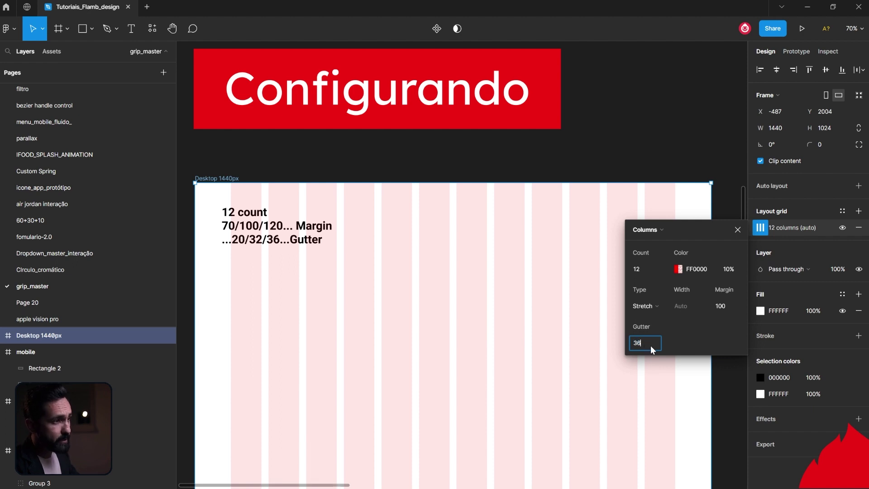
{"action": "key", "text": "Return"}
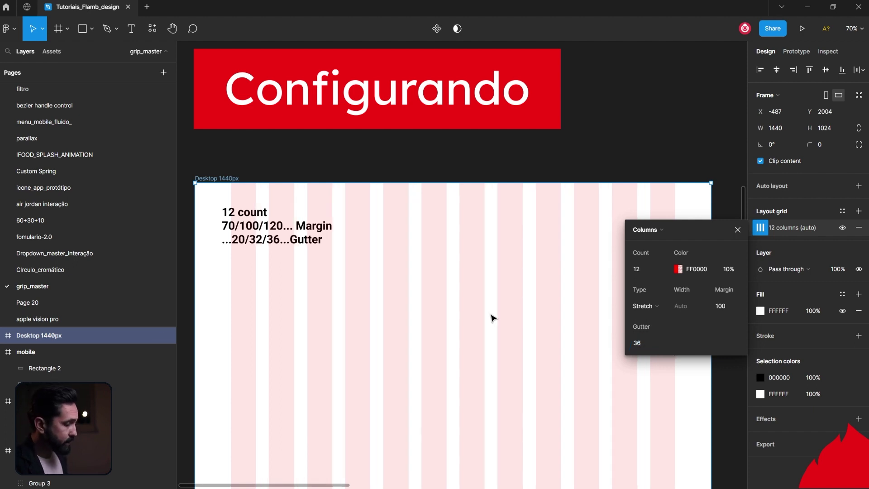
{"action": "scroll", "coordinate": [494, 317], "scroll_direction": "down", "scroll_amount": 5, "text": "ctrl"}
Widen the Desktop 1440px frame to about 1709 px so its 12 columns stretch.
{"action": "scroll", "coordinate": [498, 300], "scroll_direction": "up", "scroll_amount": 3}
{"action": "scroll", "coordinate": [466, 240], "scroll_direction": "up", "scroll_amount": 5}
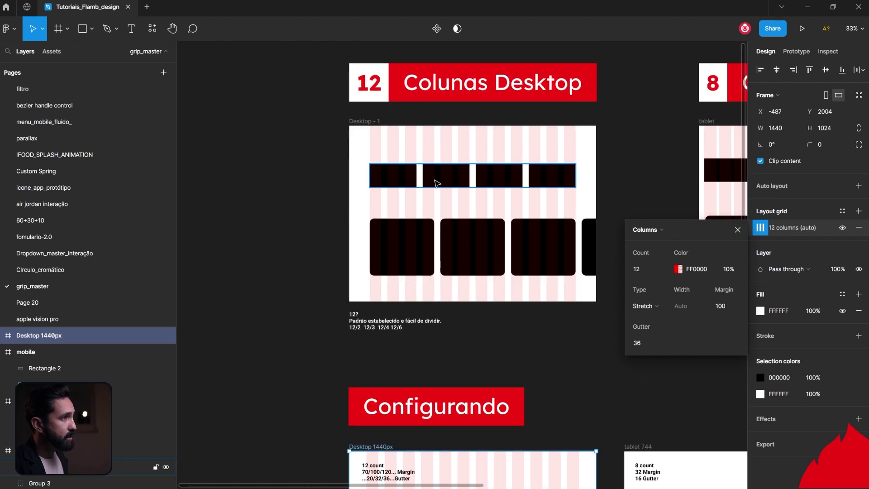
{"action": "scroll", "coordinate": [431, 180], "scroll_direction": "up", "scroll_amount": 10, "text": "ctrl"}
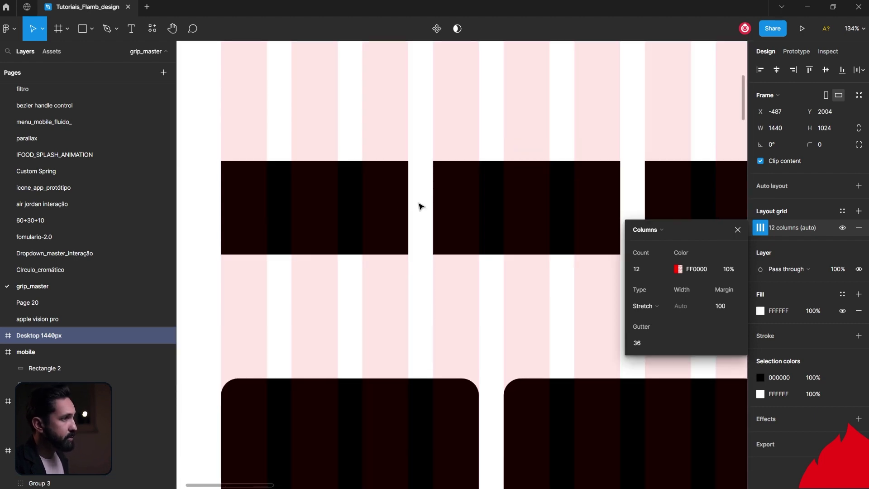
{"action": "key", "text": "shift+2"}
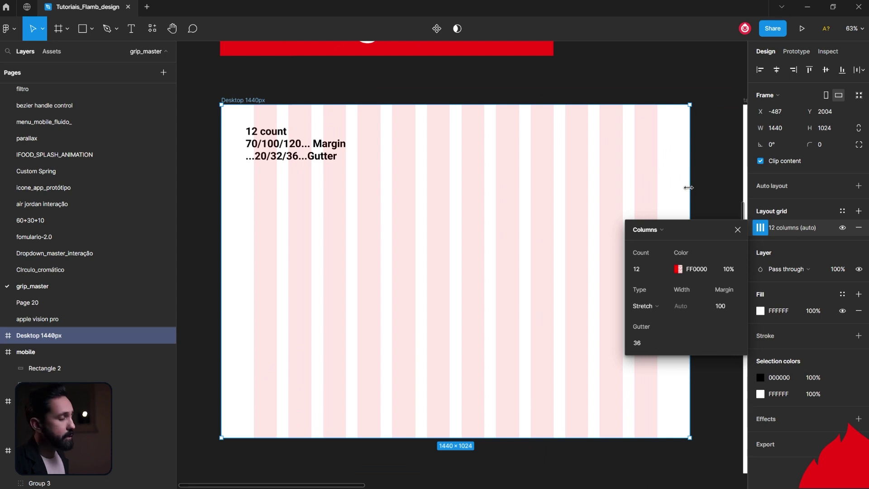
{"action": "scroll", "coordinate": [688, 188], "scroll_direction": "down", "scroll_amount": 2, "text": "ctrl"}
{"action": "left_click_drag", "start_coordinate": [311, 201], "coordinate": [242, 203]}
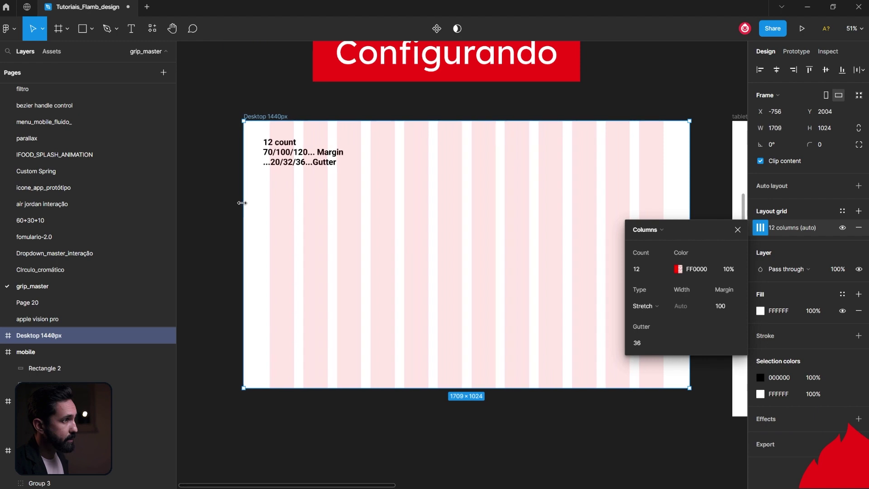
{"action": "scroll", "coordinate": [445, 156], "scroll_direction": "right", "scroll_amount": 10}
{"action": "left_click", "coordinate": [446, 156]}
Give the tablet 744 frame an 8-column grid with 32 margin and 16 gutter.
{"action": "mouse_move", "coordinate": [790, 210]}
{"action": "left_click", "coordinate": [859, 210]}
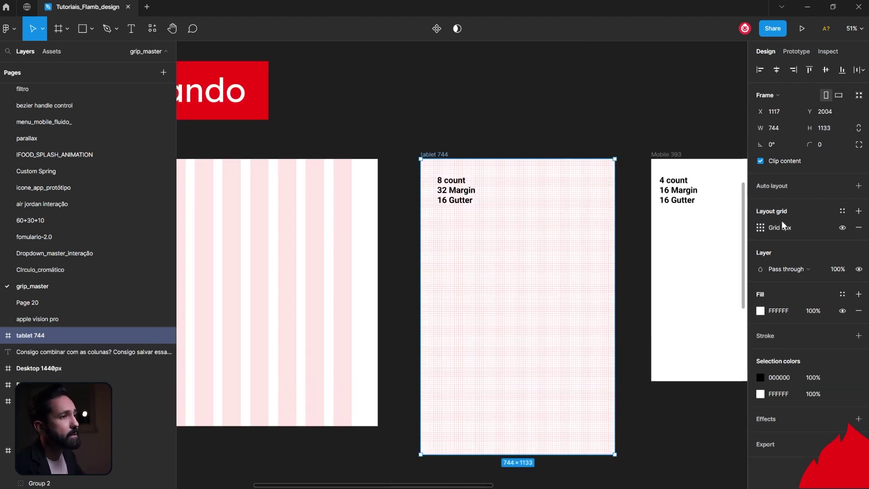
{"action": "left_click", "coordinate": [761, 229]}
{"action": "left_click", "coordinate": [655, 235]}
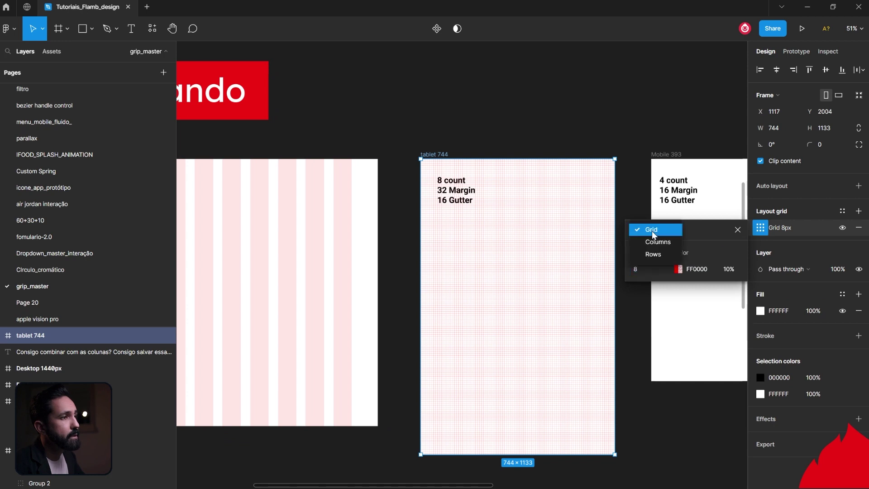
{"action": "left_click", "coordinate": [648, 244]}
{"action": "type", "text": "8"}
{"action": "left_click", "coordinate": [721, 315]}
{"action": "type", "text": "32"}
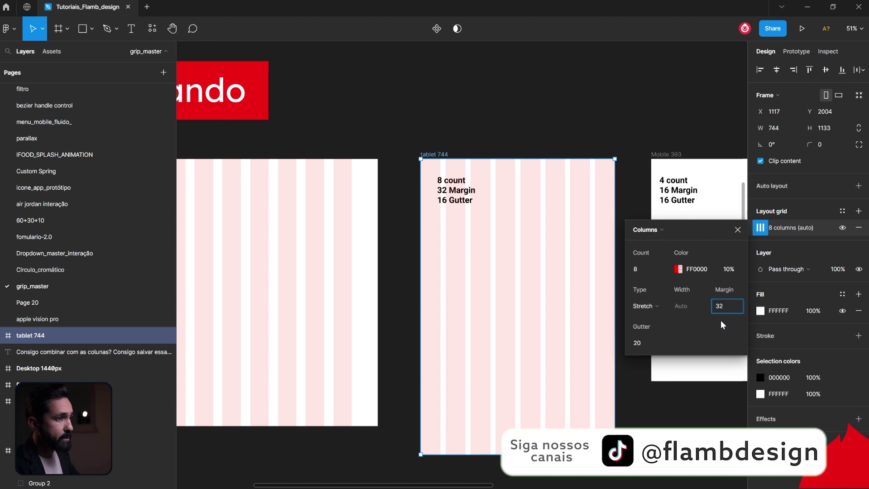
{"action": "key", "text": "Return"}
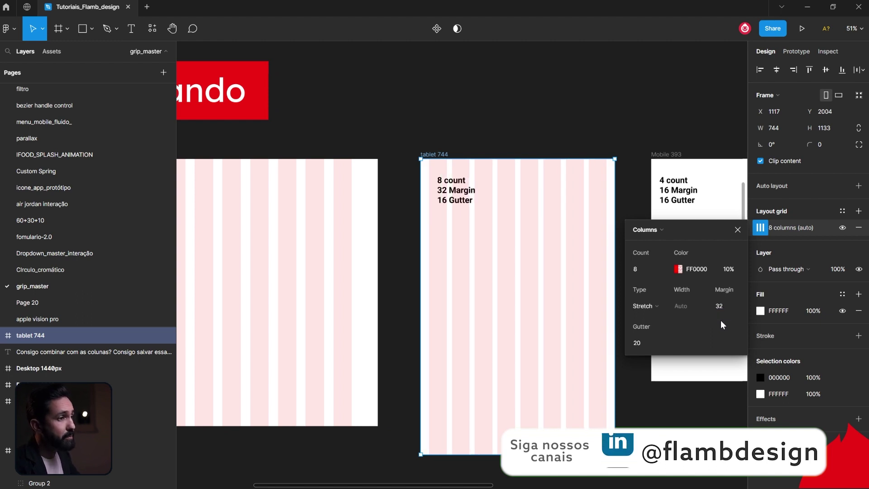
{"action": "left_click", "coordinate": [642, 341]}
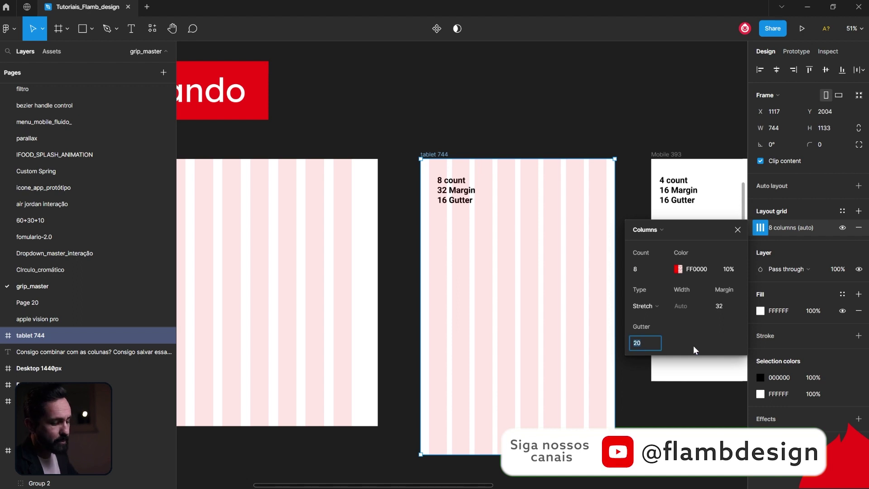
{"action": "type", "text": "16"}
{"action": "key", "text": "Return"}
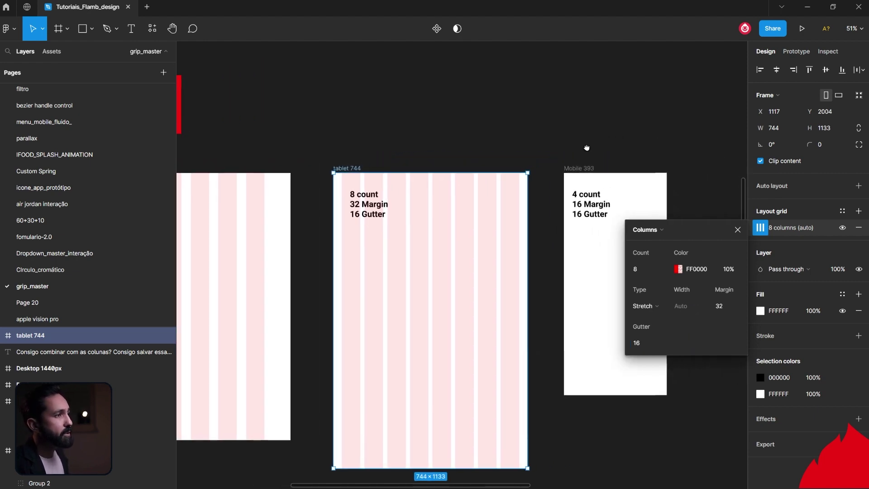
Paste the tablet grid properties onto the Mobile 393 frame.
{"action": "left_click_drag", "start_coordinate": [672, 134], "coordinate": [570, 145]}
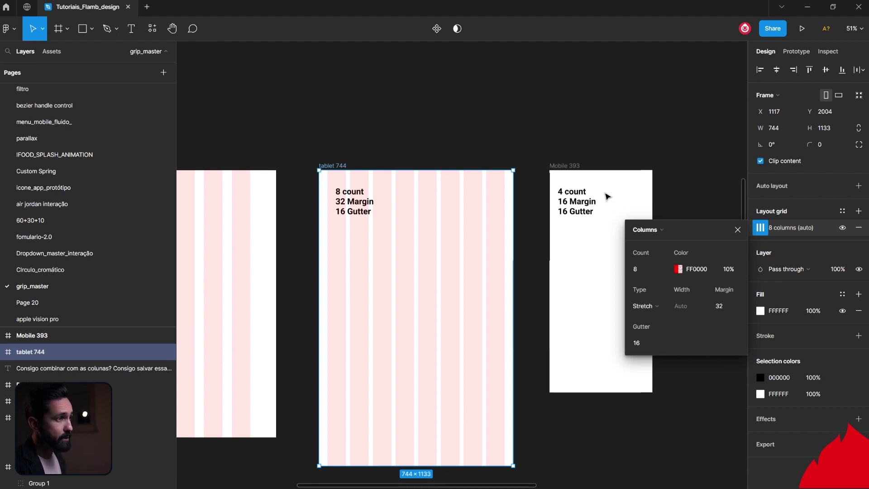
{"action": "left_click", "coordinate": [573, 166]}
{"action": "key", "text": "ctrl+alt+v"}
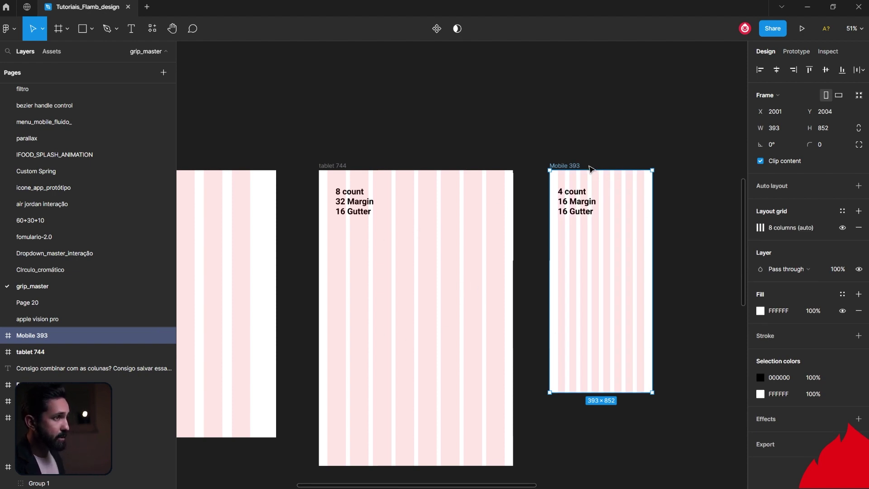
Set the Mobile 393 grid to 4 columns with a 16 margin.
{"action": "scroll", "coordinate": [590, 166], "scroll_direction": "up", "scroll_amount": 5}
{"action": "left_click_drag", "start_coordinate": [619, 185], "coordinate": [497, 155]}
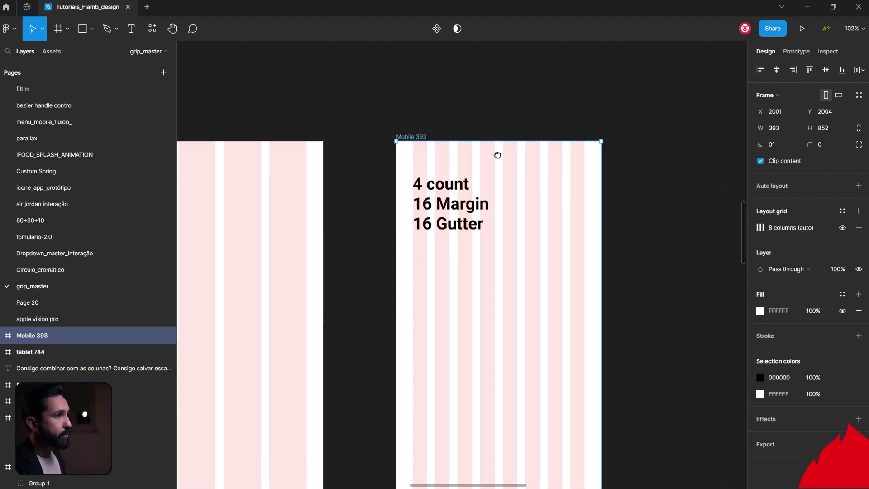
{"action": "left_click", "coordinate": [761, 228]}
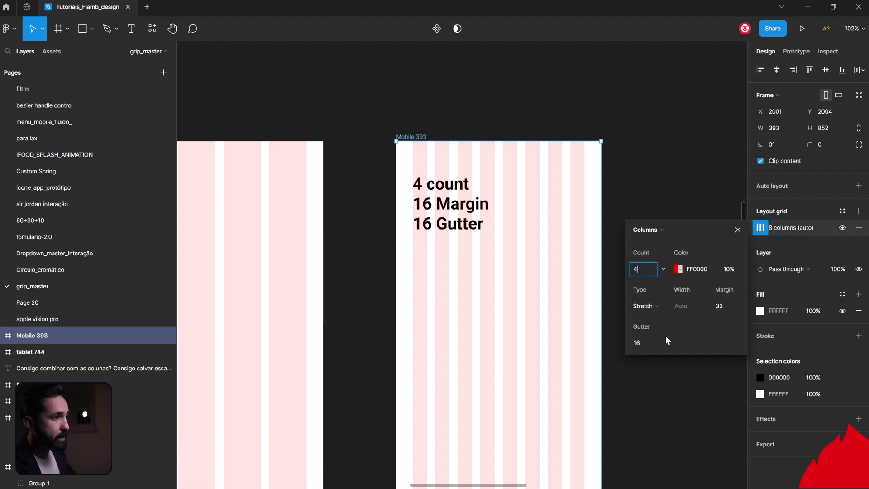
{"action": "key", "text": "Return"}
{"action": "left_click", "coordinate": [716, 307]}
{"action": "type", "text": "16"}
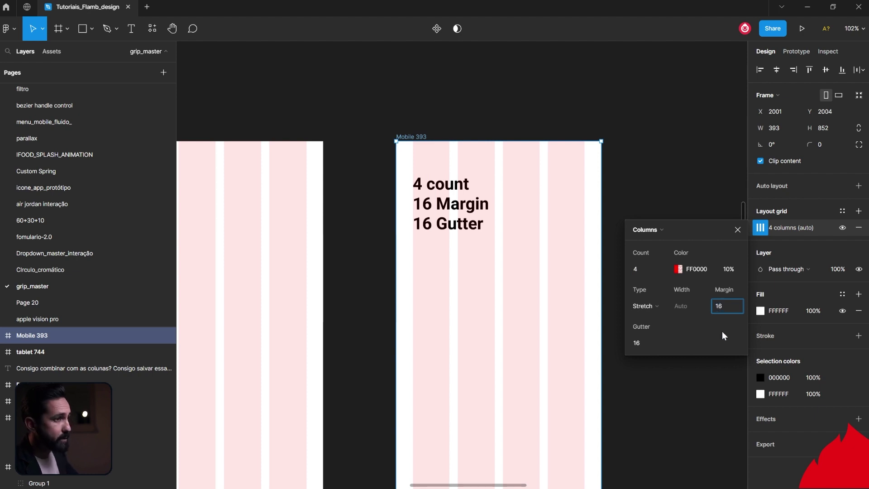
{"action": "key", "text": "Return"}
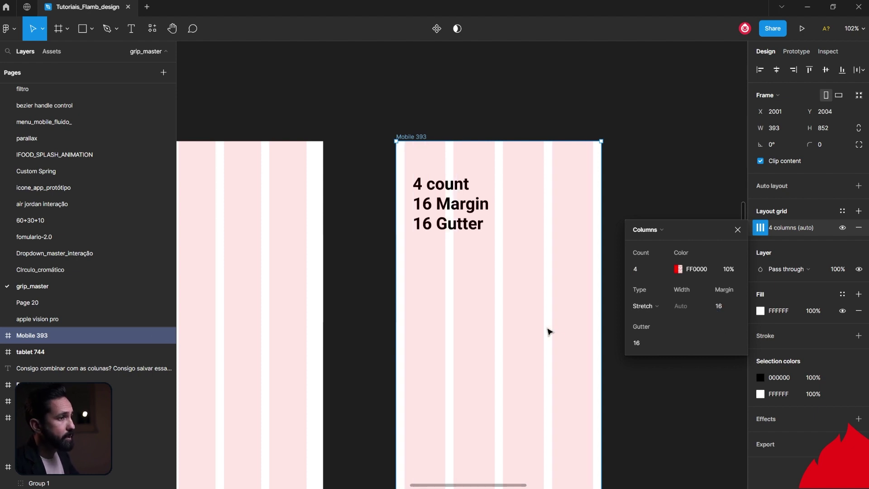
Test-widen the Mobile 393 frame, then undo to keep it 393 px wide.
{"action": "left_click_drag", "start_coordinate": [600, 370], "coordinate": [630, 392]}
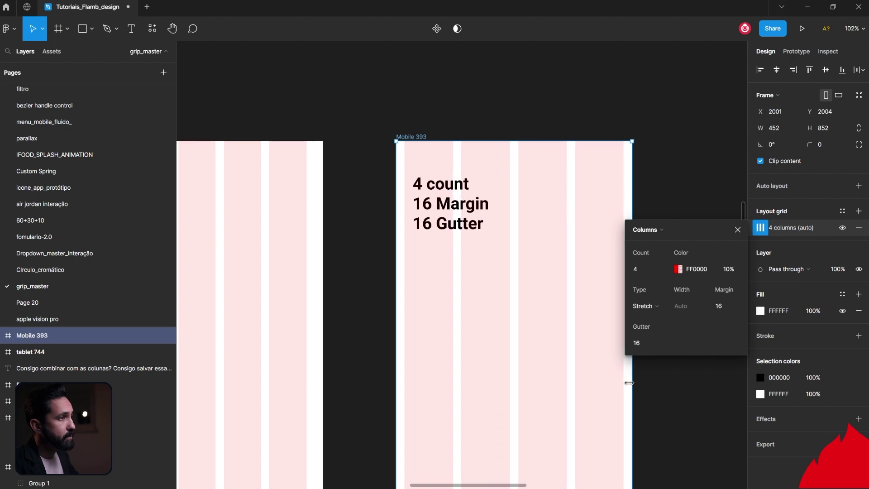
{"action": "key", "text": "ctrl+z"}
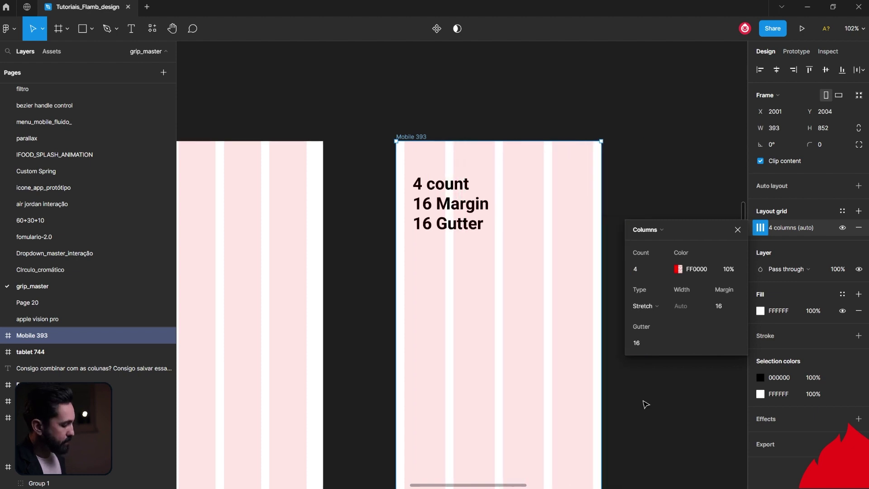
{"action": "scroll", "coordinate": [643, 401], "scroll_direction": "down", "scroll_amount": 2}
{"action": "scroll", "coordinate": [639, 398], "scroll_direction": "down", "scroll_amount": 3}
{"action": "scroll", "coordinate": [537, 407], "scroll_direction": "up", "scroll_amount": 3}
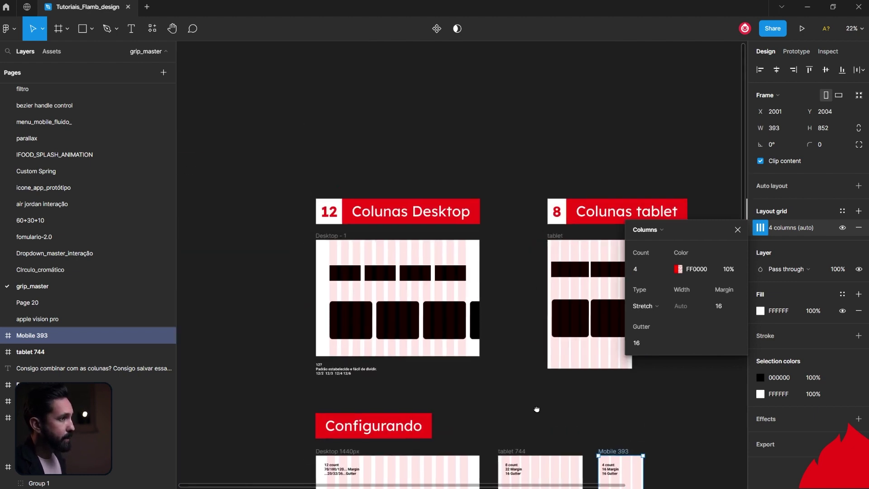
Widen the tablet example frame to test how its blocks stretch with the grid.
{"action": "scroll", "coordinate": [384, 387], "scroll_direction": "right", "scroll_amount": 3}
{"action": "key", "text": "Escape"}
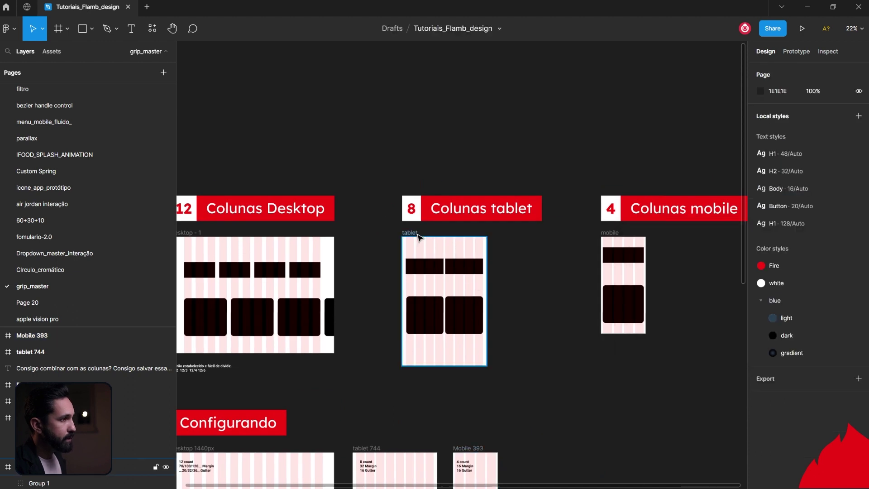
{"action": "left_click", "coordinate": [479, 284]}
{"action": "mouse_move", "coordinate": [486, 295]}
{"action": "left_mouse_down"}
{"action": "mouse_move", "coordinate": [523, 297]}
{"action": "mouse_move", "coordinate": [541, 312]}
{"action": "mouse_move", "coordinate": [487, 311]}
{"action": "left_mouse_up"}
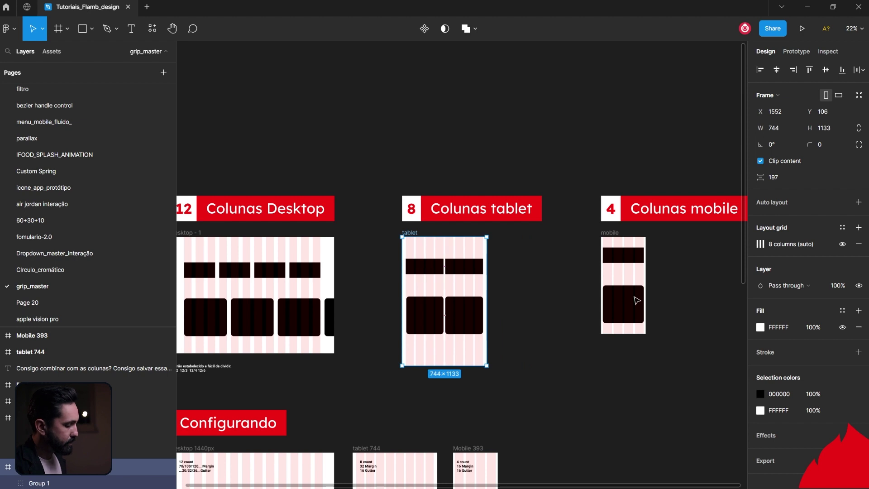
{"action": "scroll", "coordinate": [528, 303], "scroll_direction": "up", "scroll_amount": 3}
{"action": "scroll", "coordinate": [528, 303], "scroll_direction": "left", "scroll_amount": 3}
{"action": "left_click", "coordinate": [431, 270]}
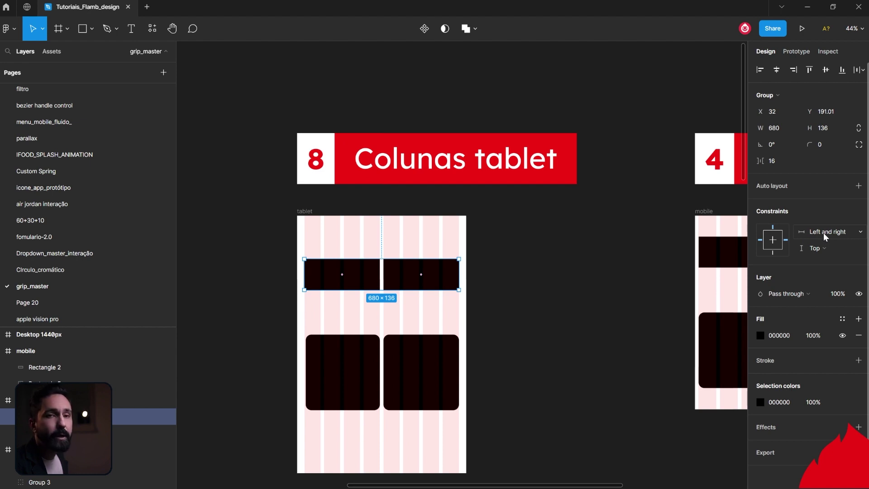
{"action": "left_click", "coordinate": [617, 273]}
Test-stretch the 4 Colunas mobile example, then restore it to about 393 px.
{"action": "left_click_drag", "start_coordinate": [617, 273], "coordinate": [388, 262]}
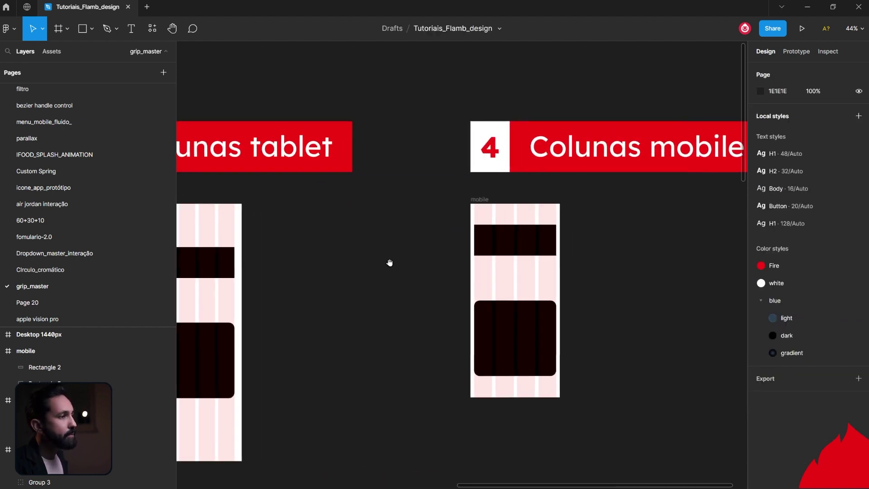
{"action": "left_click", "coordinate": [470, 199]}
{"action": "left_click_drag", "start_coordinate": [557, 285], "coordinate": [665, 305]}
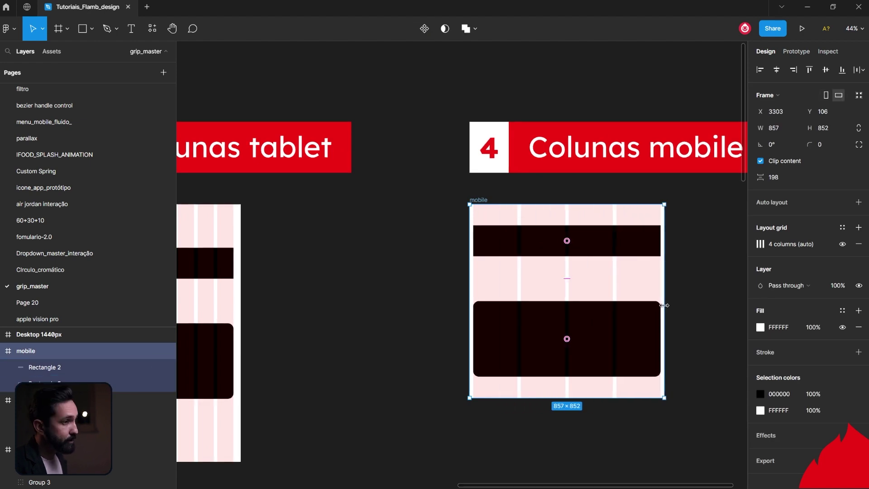
{"action": "key", "text": "ctrl+z"}
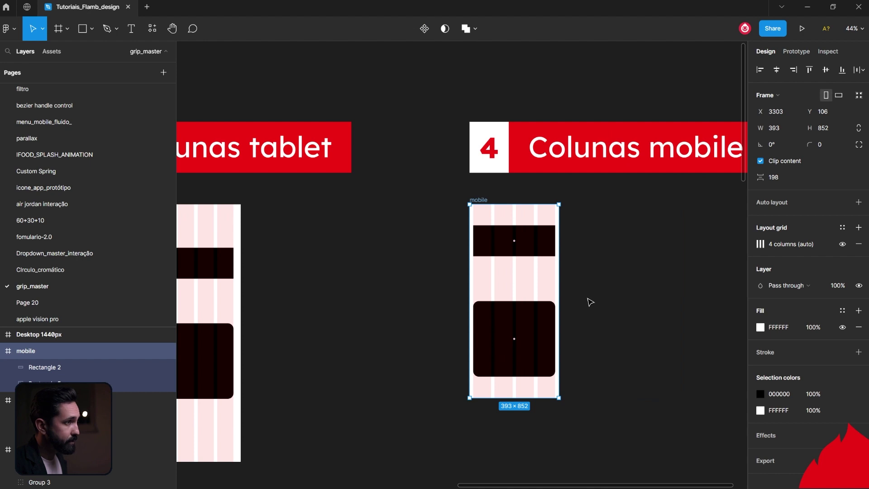
{"action": "left_click_drag", "start_coordinate": [560, 289], "coordinate": [569, 296]}
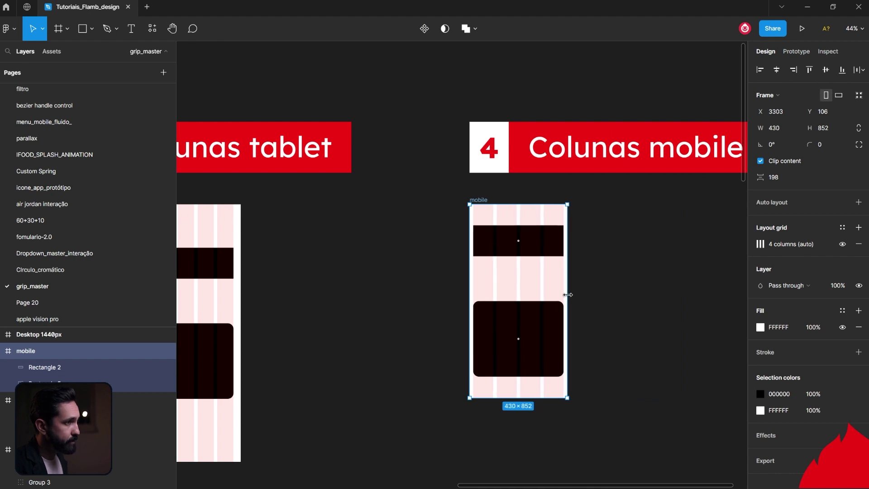
{"action": "left_click_drag", "start_coordinate": [570, 295], "coordinate": [559, 299]}
{"action": "scroll", "coordinate": [374, 310], "scroll_direction": "down", "scroll_amount": 5}
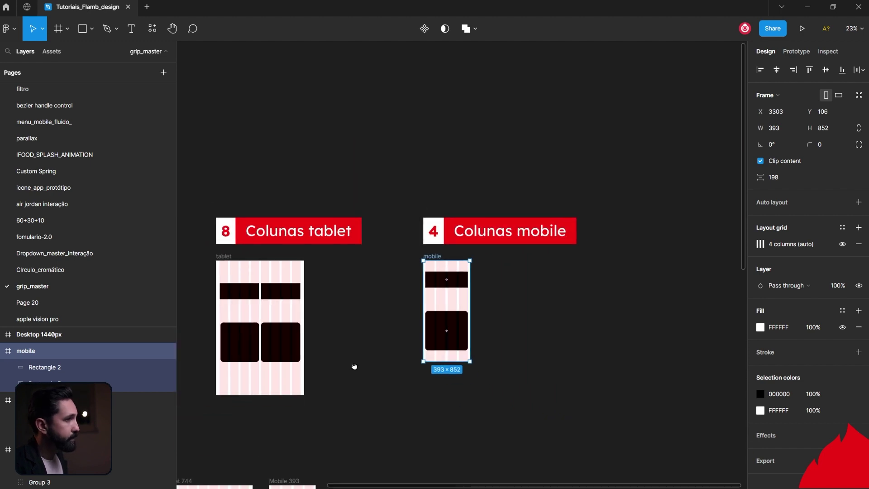
{"action": "left_click_drag", "start_coordinate": [353, 365], "coordinate": [423, 241]}
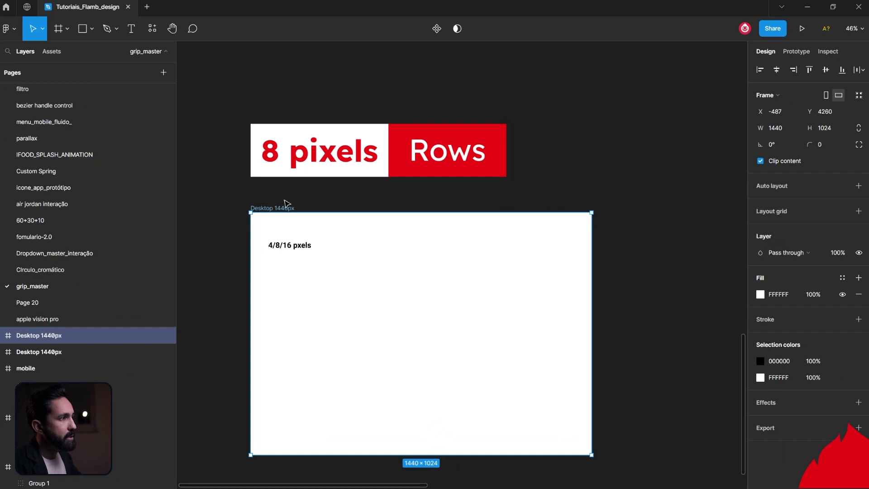
Add a new layout grid to the desktop frame as 100 rows.
{"action": "left_click", "coordinate": [859, 211]}
{"action": "left_click", "coordinate": [760, 227]}
{"action": "left_click", "coordinate": [659, 231]}
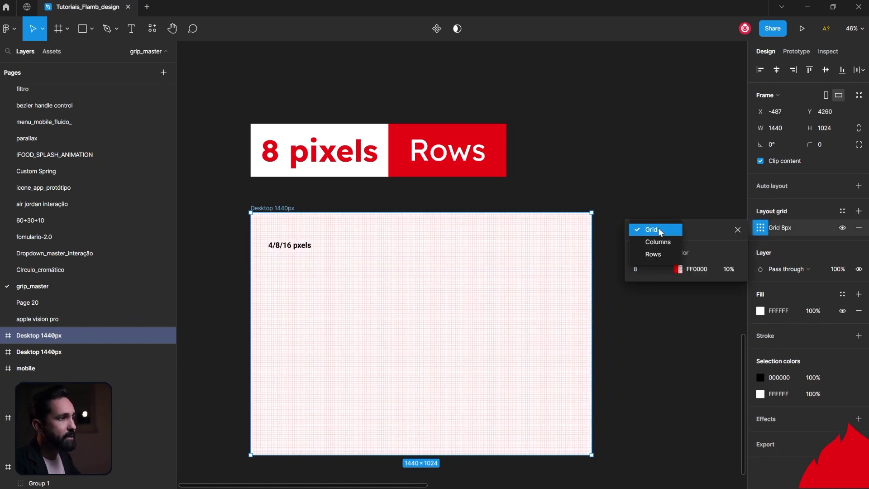
{"action": "left_click", "coordinate": [659, 255]}
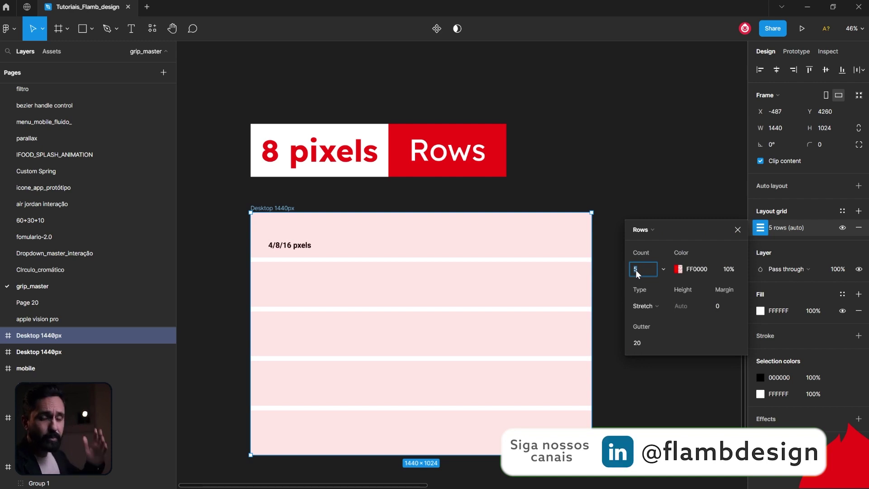
{"action": "type", "text": "100"}
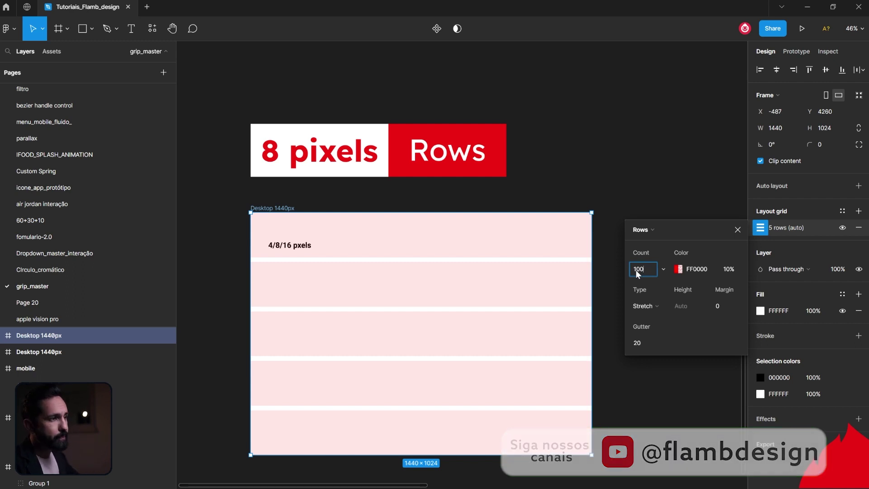
{"action": "key", "text": "Return"}
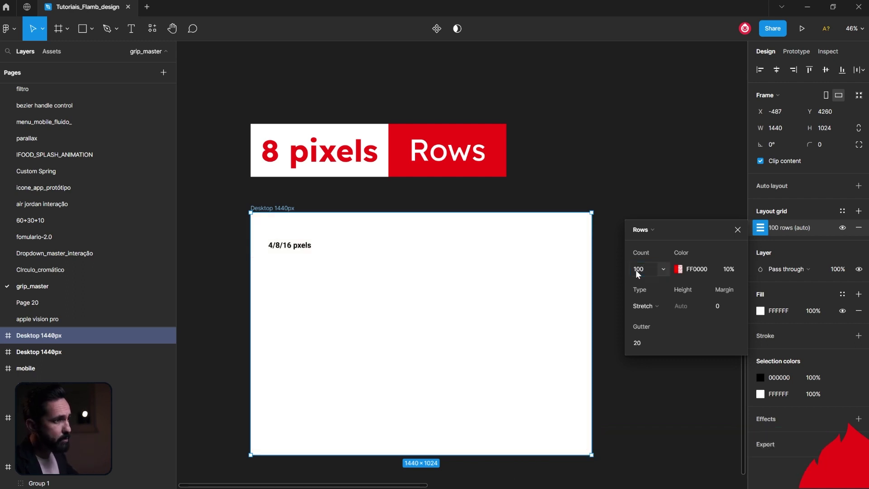
Top-align the rows and set an 8 px gutter with 8 px row height.
{"action": "left_click", "coordinate": [657, 309]}
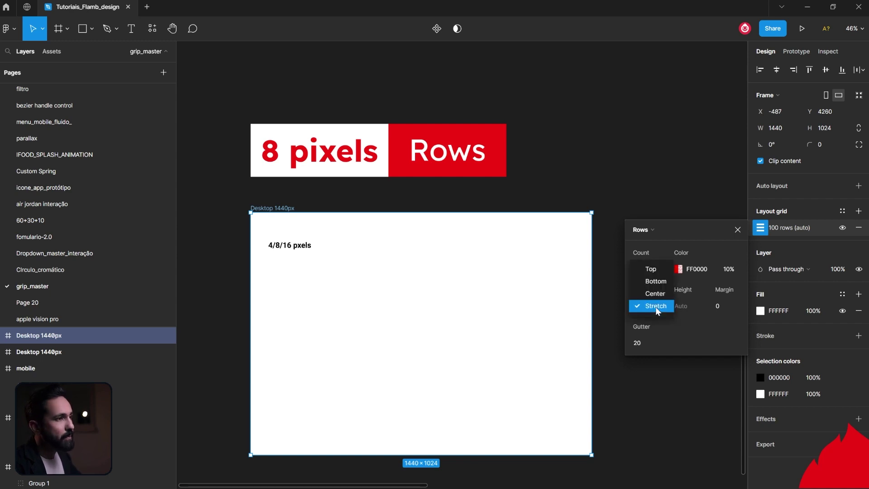
{"action": "left_click", "coordinate": [658, 270]}
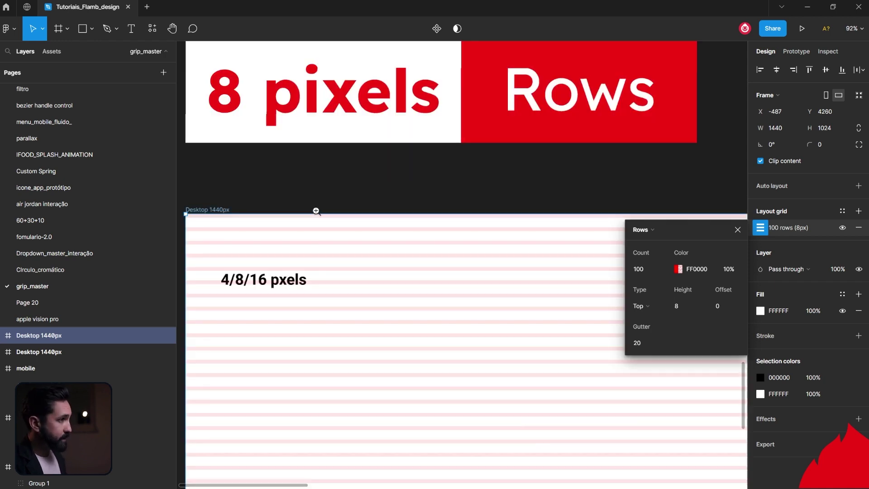
{"action": "scroll", "coordinate": [316, 211], "scroll_direction": "up", "scroll_amount": 3}
{"action": "left_click_drag", "start_coordinate": [303, 246], "coordinate": [359, 287]}
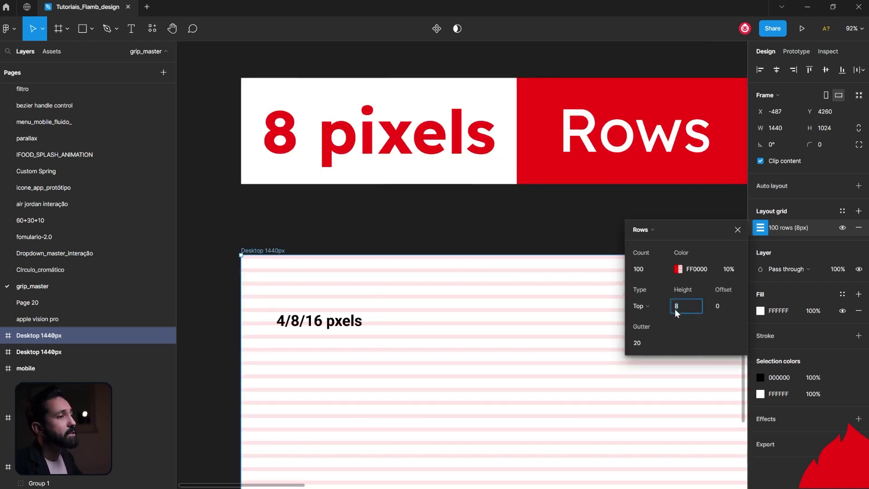
{"action": "left_click", "coordinate": [636, 344]}
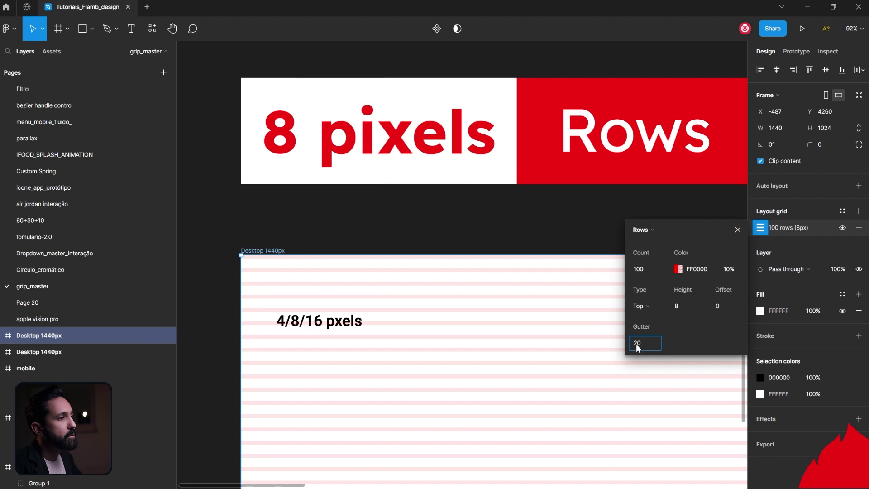
{"action": "type", "text": "8"}
{"action": "left_click", "coordinate": [686, 304]}
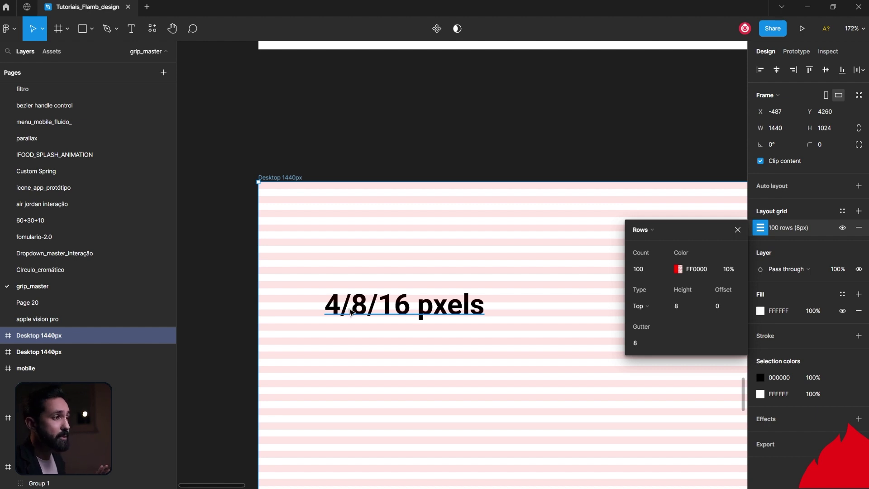
Draw a grey rectangle below the heading and set its height to 48 px.
{"action": "left_click", "coordinate": [400, 362]}
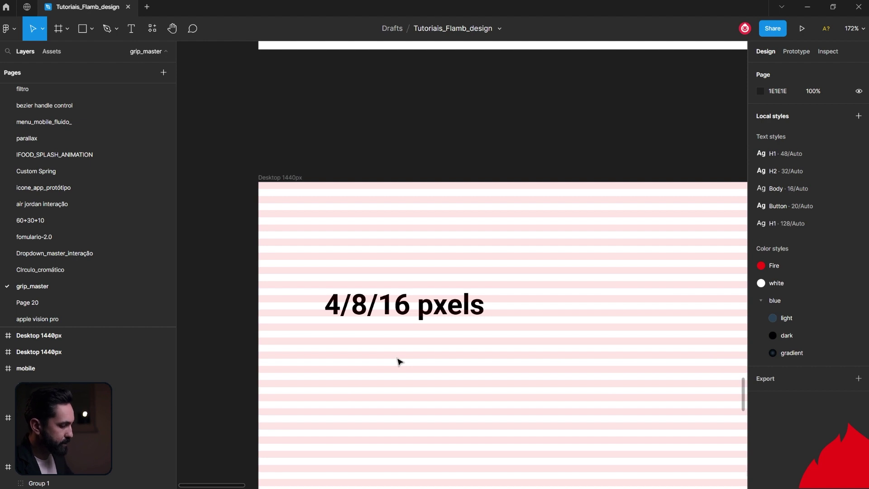
{"action": "key", "text": "r"}
{"action": "left_click_drag", "start_coordinate": [381, 348], "coordinate": [560, 399]}
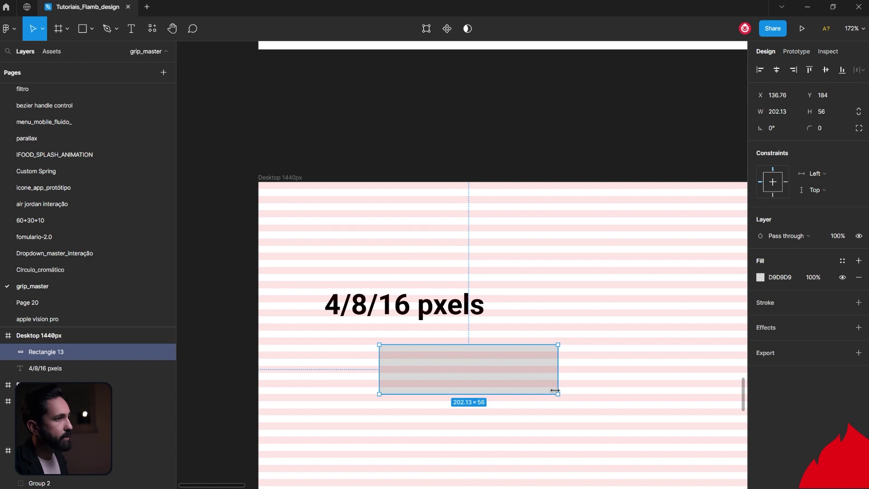
{"action": "left_click", "coordinate": [817, 113]}
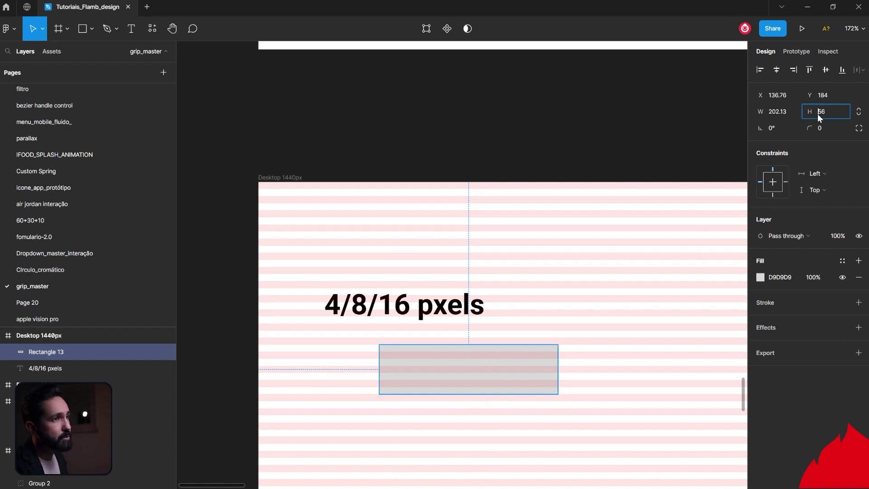
{"action": "type", "text": "48"}
{"action": "key", "text": "Return"}
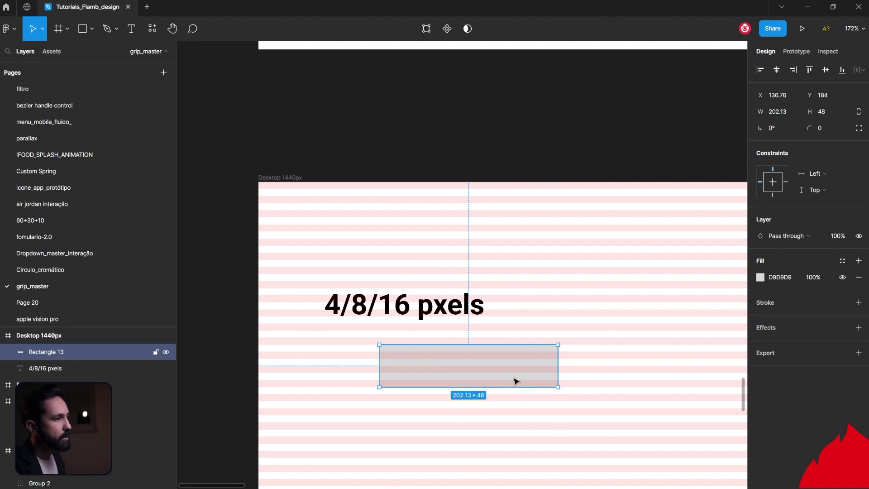
Alt-drag a copy of the rectangle 16 px below the original.
{"action": "left_click_drag", "start_coordinate": [516, 381], "coordinate": [516, 437]}
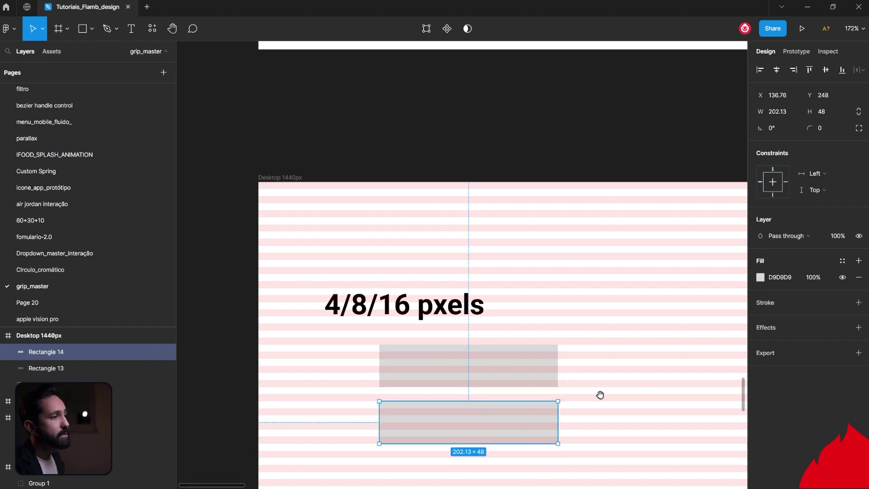
{"action": "left_click_drag", "start_coordinate": [600, 396], "coordinate": [489, 361]}
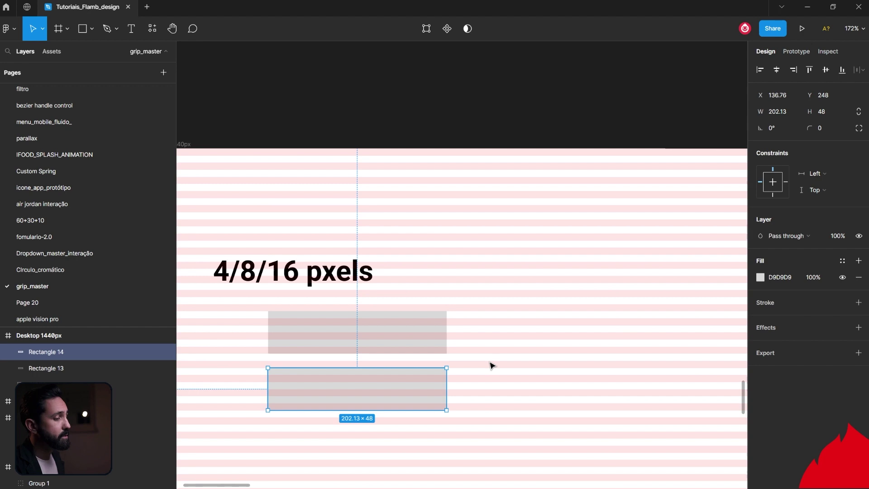
{"action": "left_click_drag", "start_coordinate": [491, 365], "coordinate": [594, 377]}
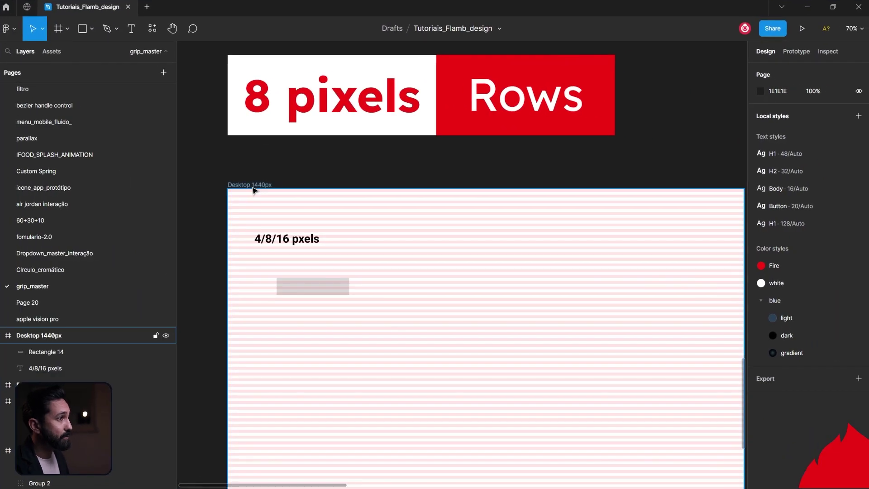
Paste the 8 px row grid onto the 12-column Desktop 1440px frame.
{"action": "left_click", "coordinate": [252, 185]}
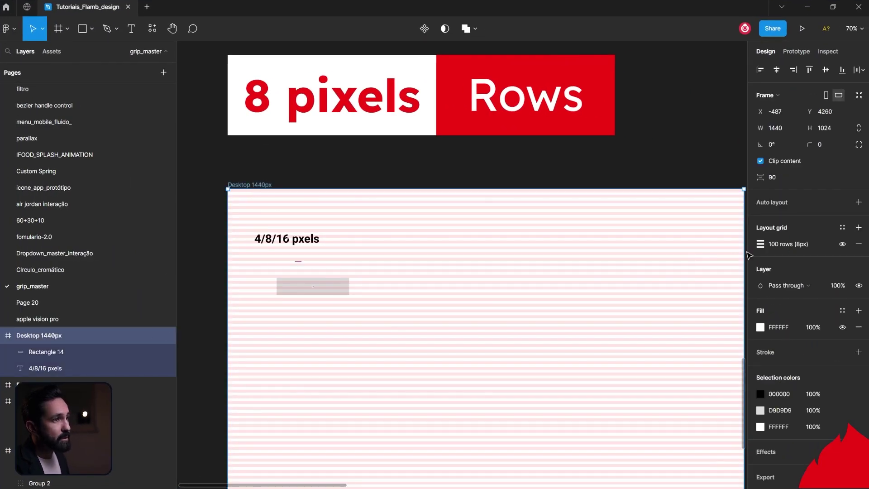
{"action": "left_click", "coordinate": [761, 244]}
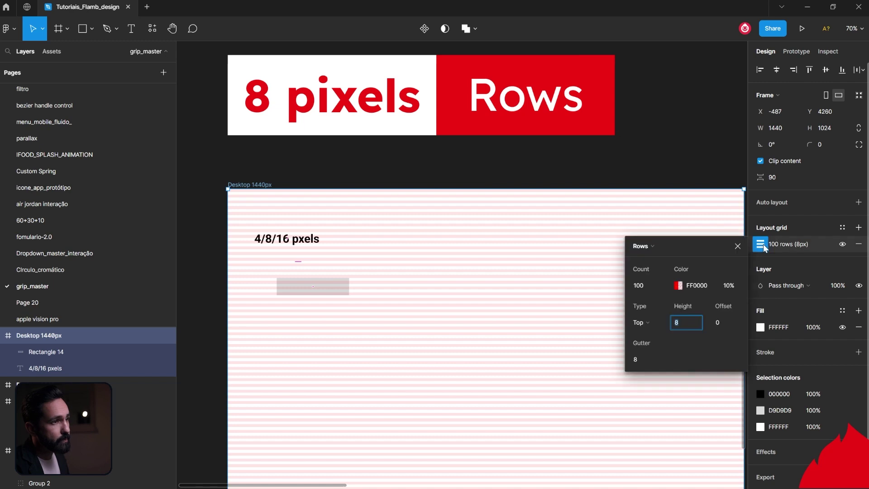
{"action": "key", "text": "Return"}
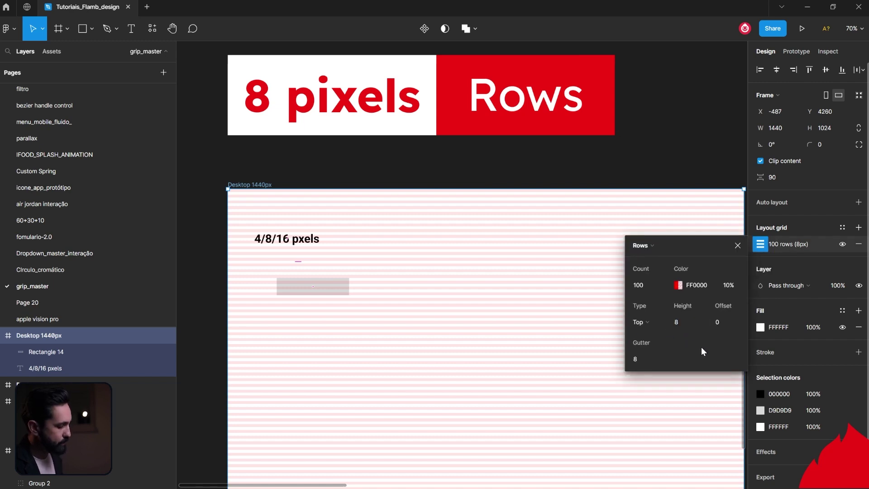
{"action": "scroll", "coordinate": [486, 273], "scroll_direction": "down", "scroll_amount": 5}
{"action": "scroll", "coordinate": [450, 324], "scroll_direction": "up", "scroll_amount": 4}
{"action": "scroll", "coordinate": [398, 240], "scroll_direction": "up", "scroll_amount": 2}
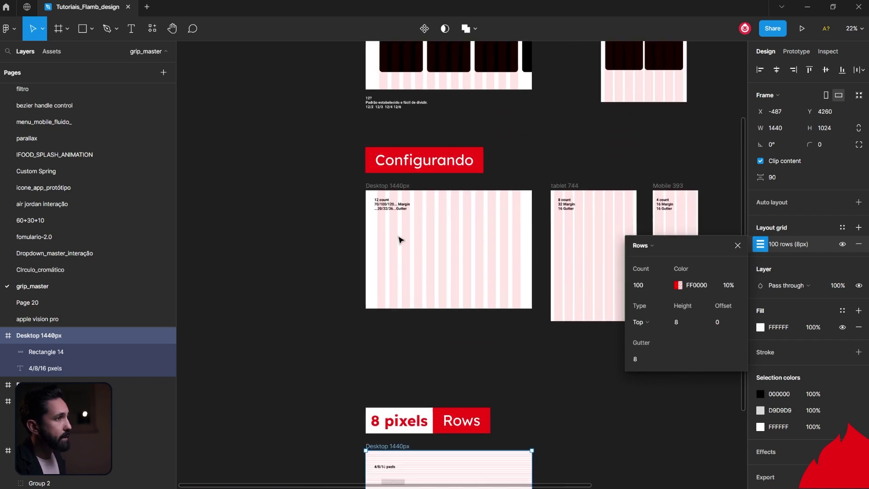
{"action": "left_click", "coordinate": [394, 194]}
{"action": "left_click", "coordinate": [357, 183]}
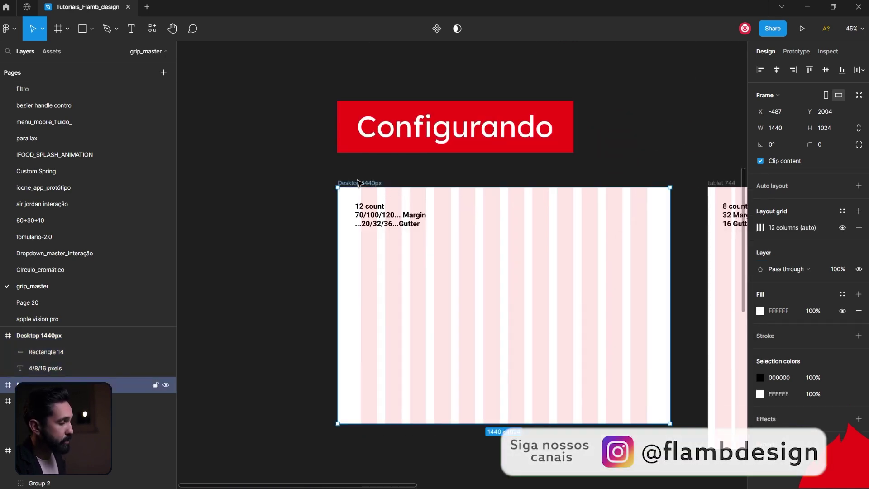
{"action": "key", "text": "ctrl+alt+v"}
{"action": "key", "text": "ctrl+equal"}
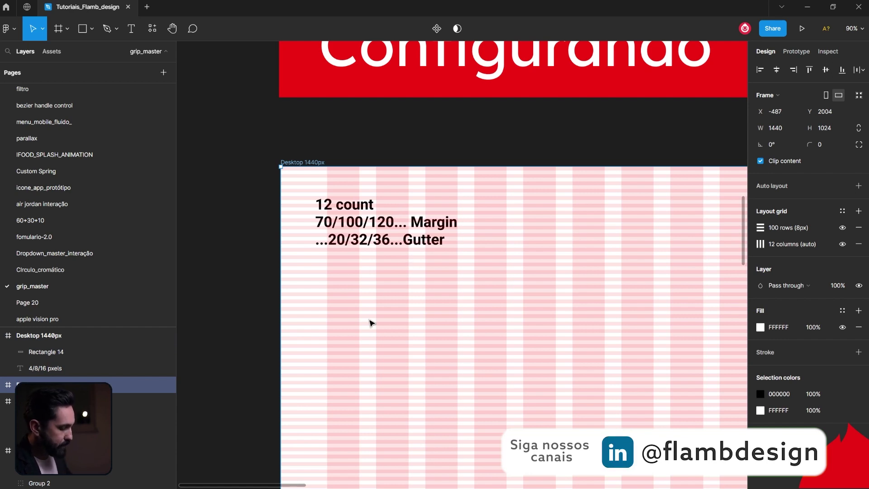
{"action": "key", "text": "ctrl+equal"}
Draw a 389×192 grey block under the heading and Alt-drag a copy 16 px below.
{"action": "key", "text": "r"}
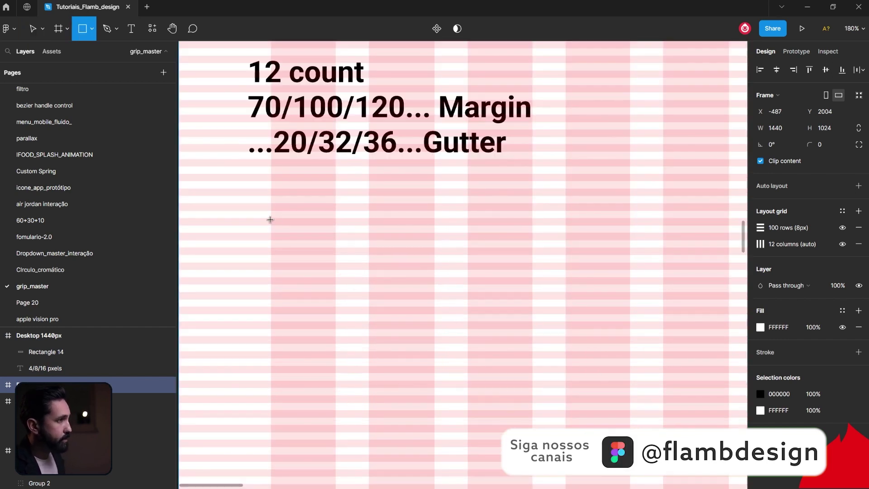
{"action": "left_click_drag", "start_coordinate": [271, 211], "coordinate": [603, 340]}
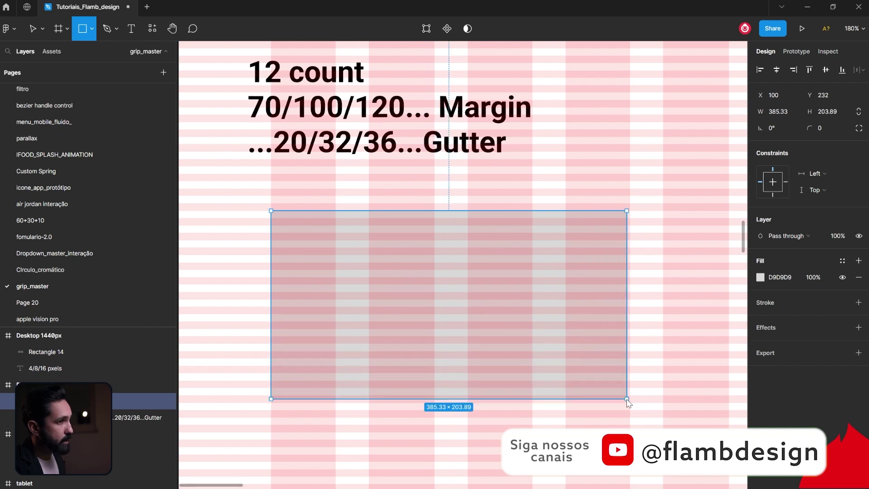
{"action": "left_click_drag", "start_coordinate": [603, 339], "coordinate": [630, 388]}
{"action": "scroll", "coordinate": [552, 343], "scroll_direction": "down", "scroll_amount": 2}
{"action": "scroll", "coordinate": [477, 289], "scroll_direction": "right", "scroll_amount": 2}
{"action": "scroll", "coordinate": [477, 254], "scroll_direction": "down", "scroll_amount": 2}
{"action": "left_click_drag", "start_coordinate": [469, 199], "coordinate": [496, 392]}
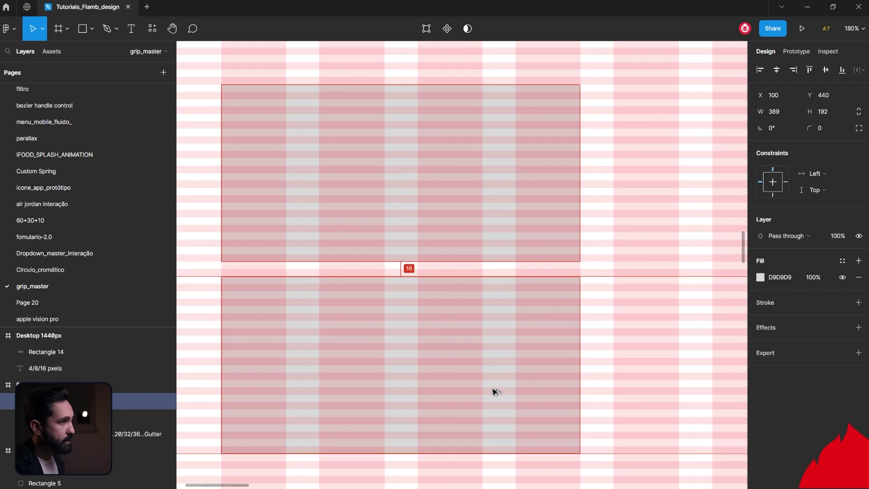
Pan around to review the stacked blocks and reselect the Desktop 1440px frame.
{"action": "key", "text": "Escape"}
{"action": "scroll", "coordinate": [593, 337], "scroll_direction": "down", "scroll_amount": 5}
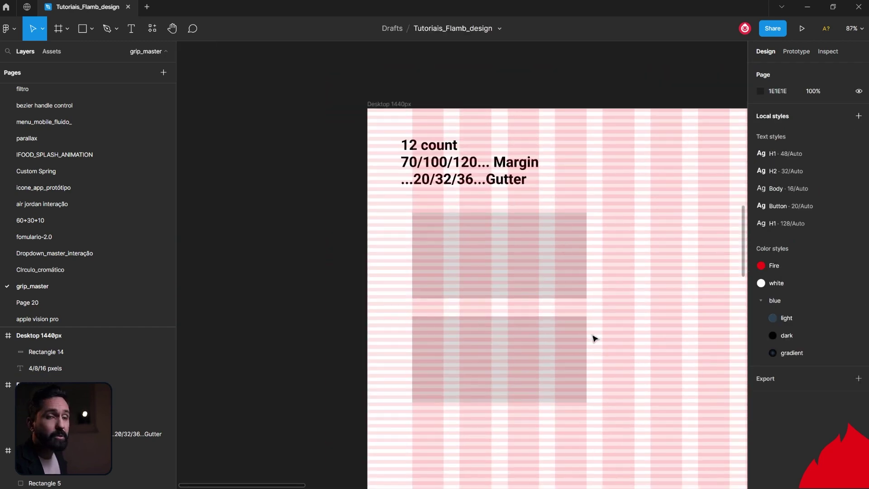
{"action": "scroll", "coordinate": [594, 338], "scroll_direction": "down", "scroll_amount": 1}
{"action": "scroll", "coordinate": [612, 285], "scroll_direction": "right", "scroll_amount": 5}
{"action": "scroll", "coordinate": [613, 285], "scroll_direction": "down", "scroll_amount": 1}
{"action": "scroll", "coordinate": [497, 259], "scroll_direction": "right", "scroll_amount": 2}
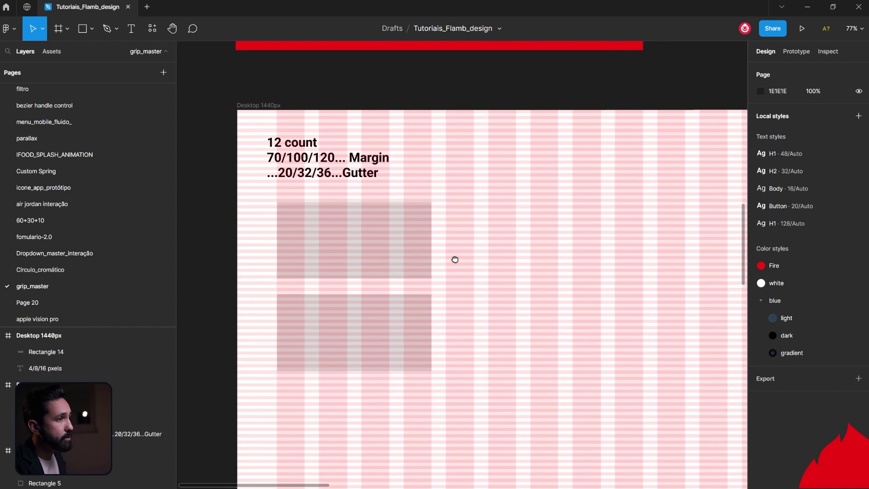
{"action": "scroll", "coordinate": [454, 258], "scroll_direction": "right", "scroll_amount": 1}
{"action": "scroll", "coordinate": [511, 317], "scroll_direction": "up", "scroll_amount": 1}
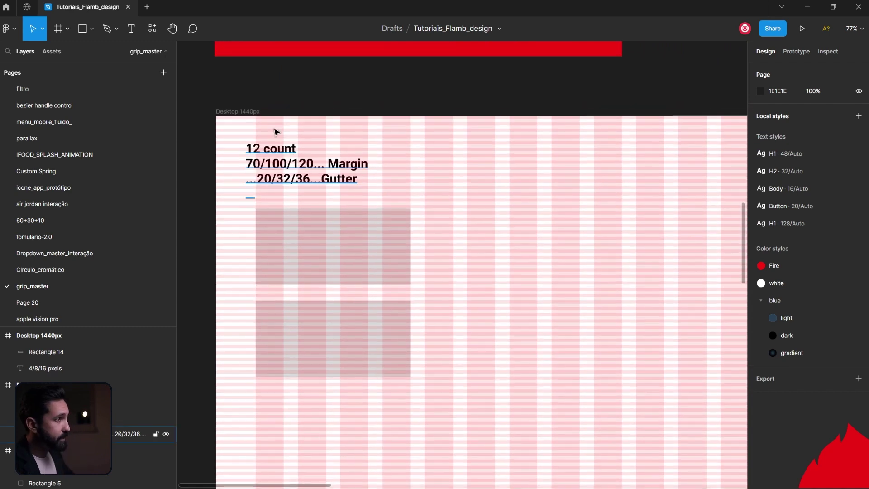
{"action": "left_click", "coordinate": [484, 192]}
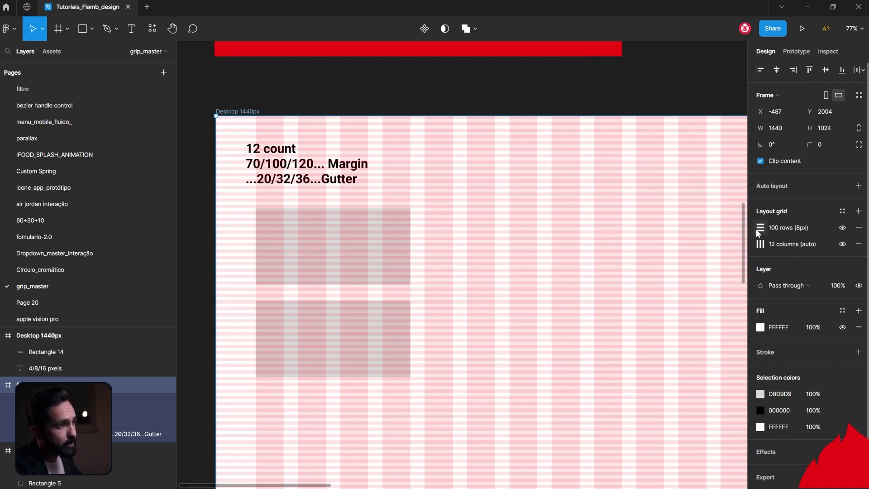
Save the Desktop frame's column and row layout grid as a new grid style named '12 colunas desktop'.
{"action": "left_click", "coordinate": [760, 244]}
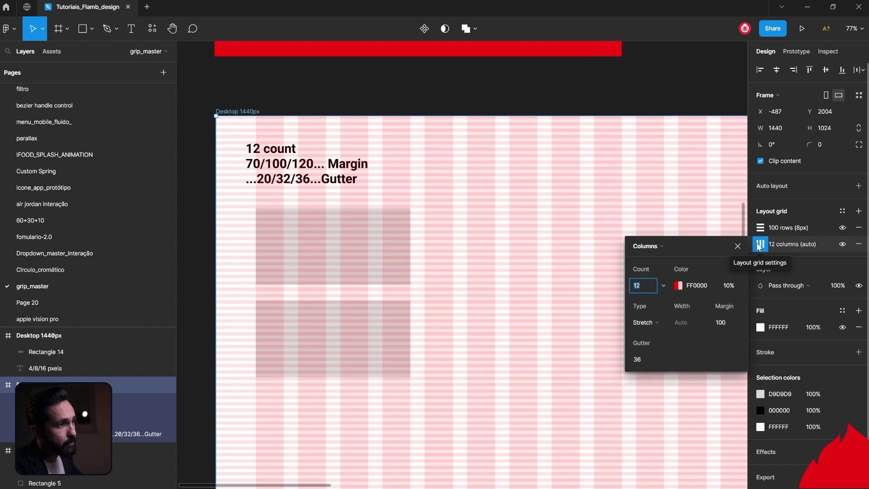
{"action": "left_click", "coordinate": [843, 211]}
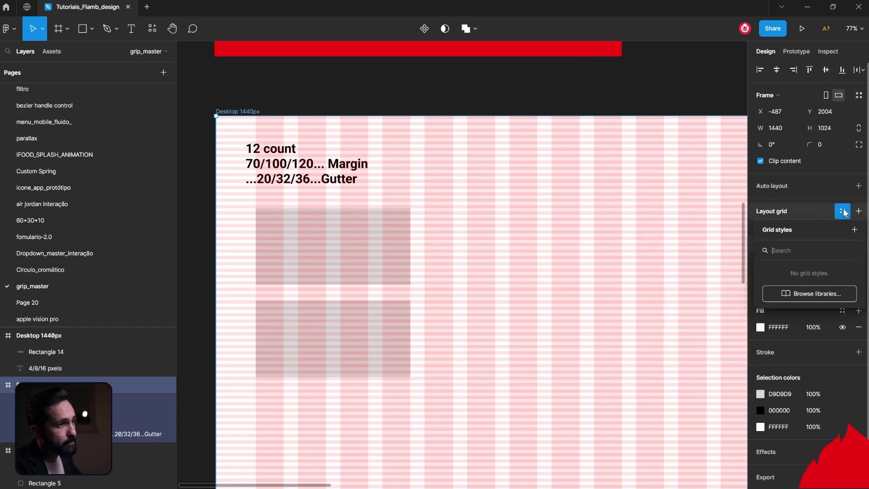
{"action": "left_click", "coordinate": [854, 230]}
{"action": "type", "text": "12 colun"}
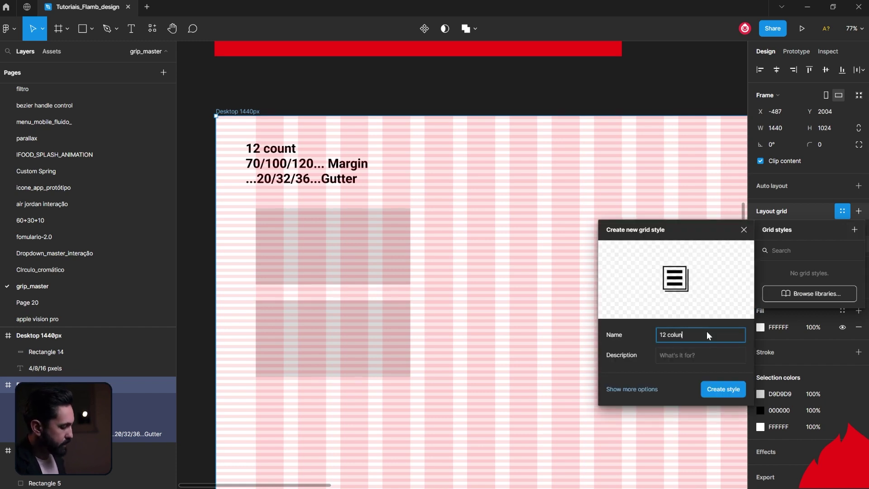
{"action": "type", "text": "as desktop"}
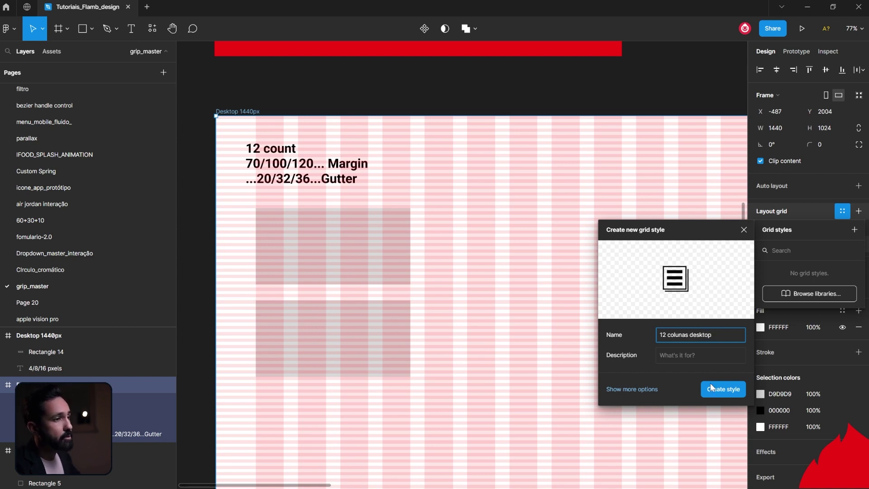
{"action": "left_click", "coordinate": [718, 390]}
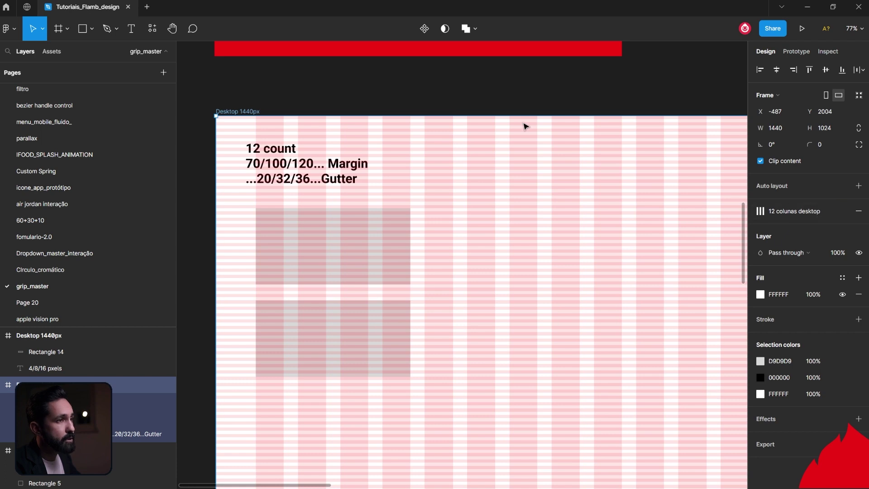
{"action": "scroll", "coordinate": [552, 204], "scroll_direction": "down", "scroll_amount": 5}
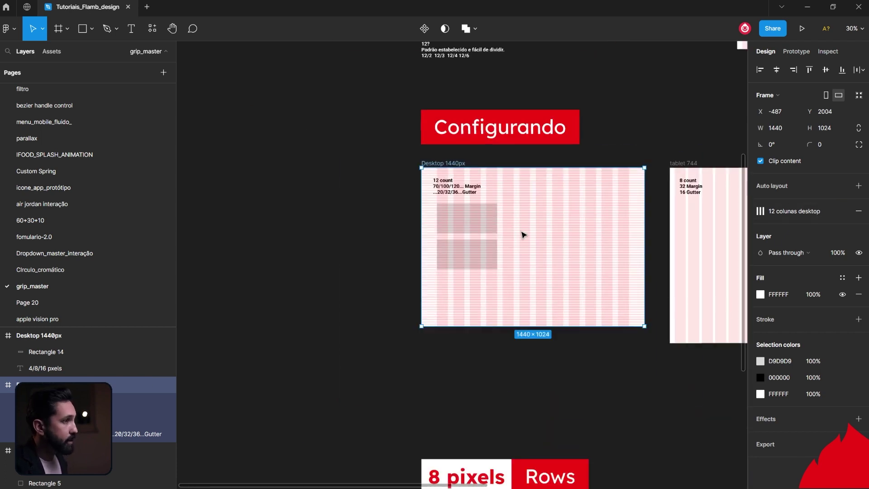
Draw a new 1442×1027 frame and apply the '12 colunas desktop' grid style to it.
{"action": "scroll", "coordinate": [443, 283], "scroll_direction": "left", "scroll_amount": 3}
{"action": "scroll", "coordinate": [442, 282], "scroll_direction": "up", "scroll_amount": 2}
{"action": "key", "text": "f"}
{"action": "mouse_move", "coordinate": [231, 232]}
{"action": "left_mouse_down"}
{"action": "mouse_move", "coordinate": [407, 330]}
{"action": "mouse_move", "coordinate": [454, 392]}
{"action": "left_mouse_up"}
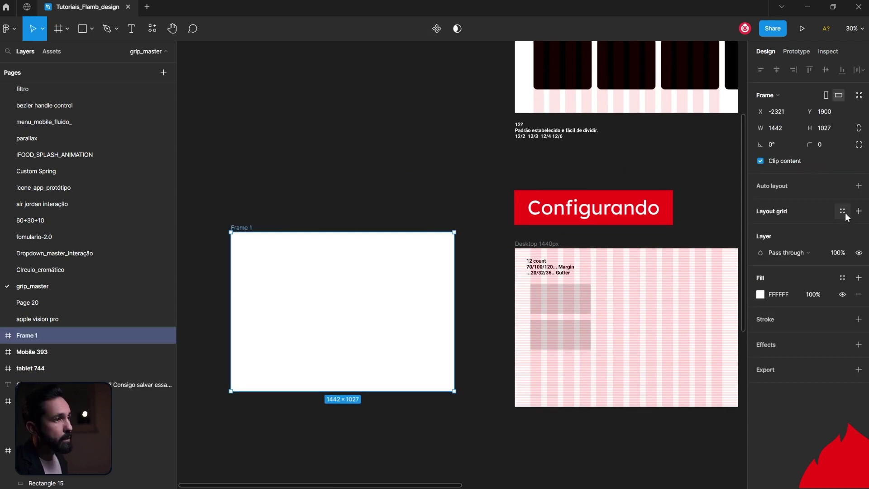
{"action": "left_click", "coordinate": [842, 211]}
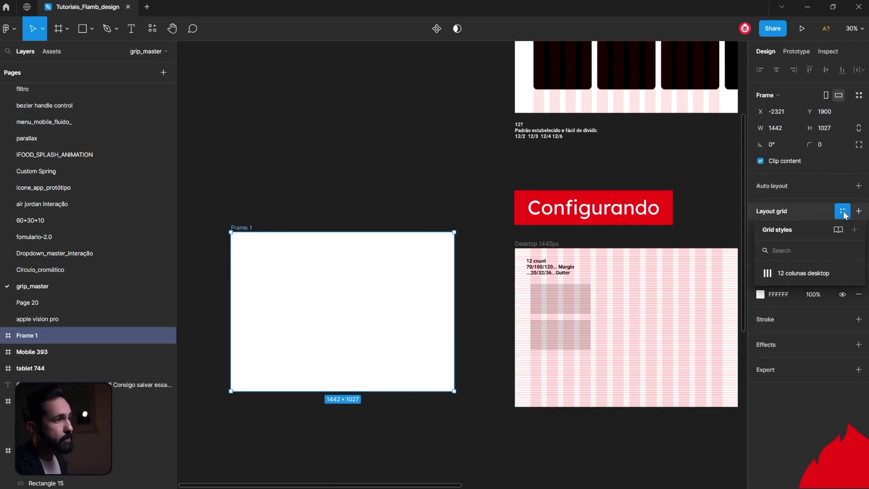
{"action": "left_click", "coordinate": [797, 277]}
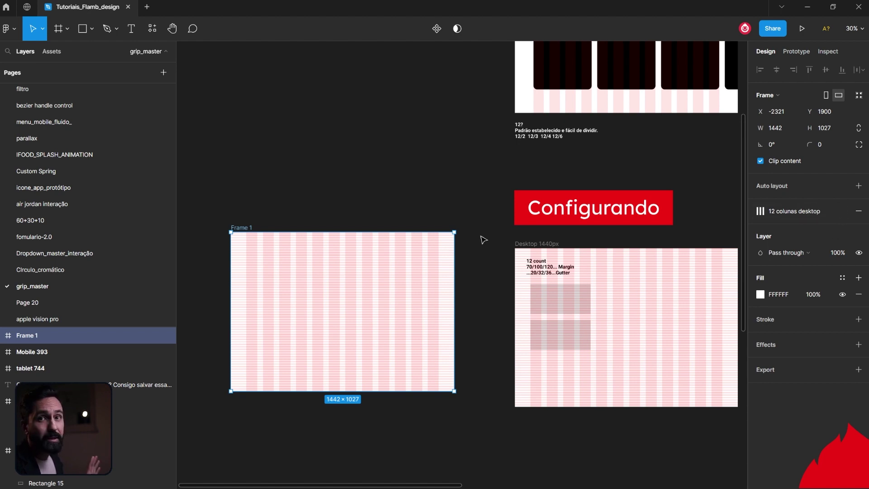
{"action": "left_click", "coordinate": [672, 286]}
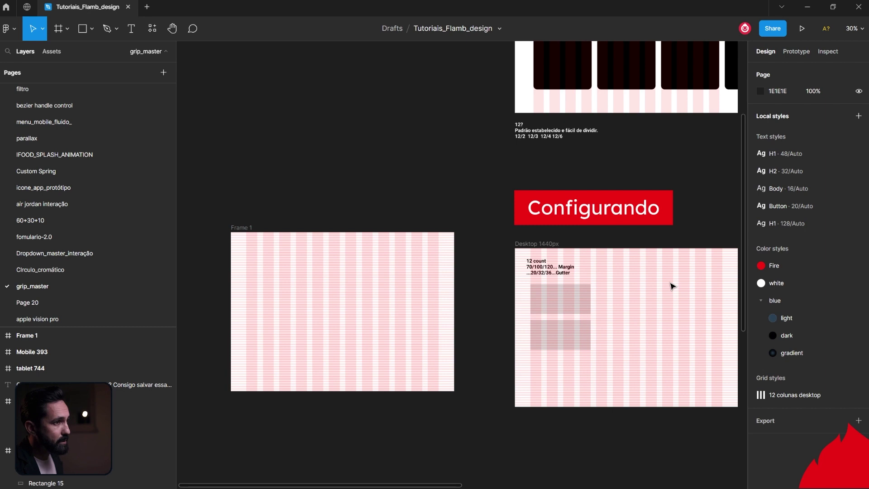
{"action": "left_click", "coordinate": [232, 228]}
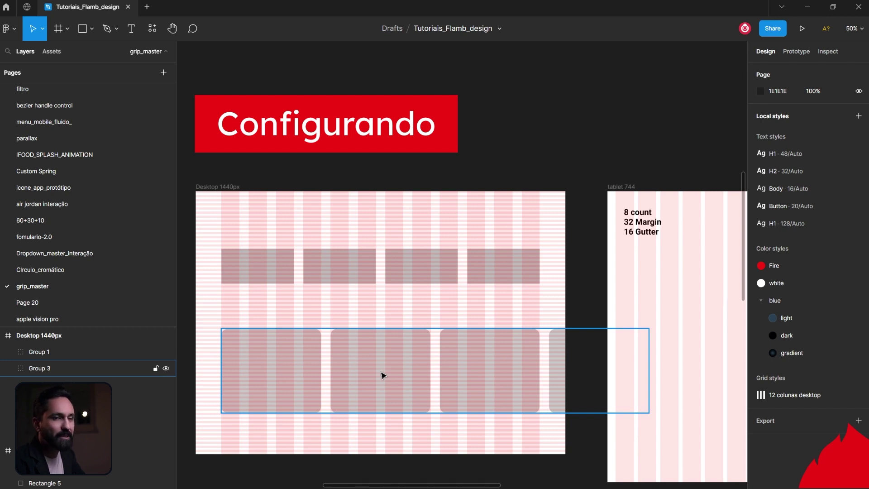
{"action": "left_click", "coordinate": [216, 187]}
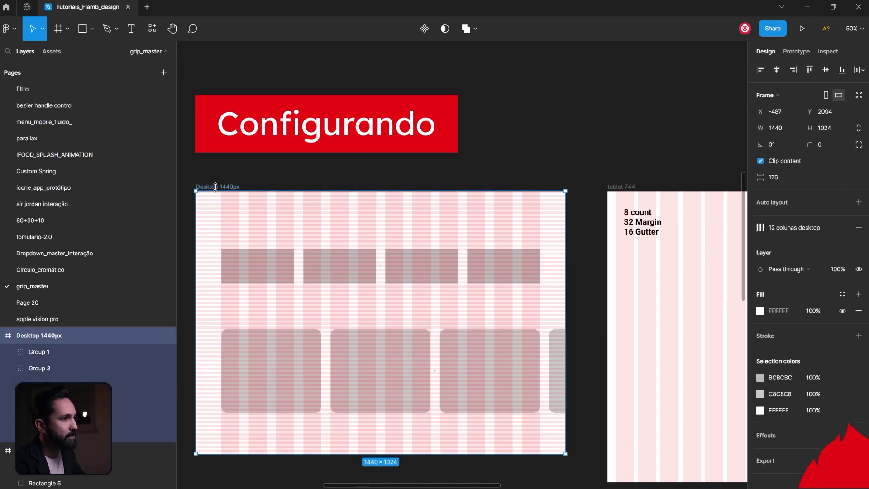
{"action": "left_click", "coordinate": [388, 172]}
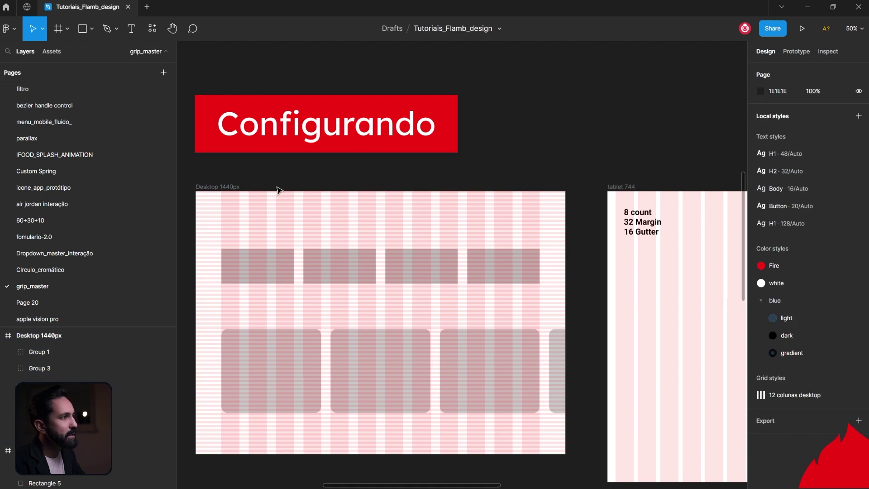
{"action": "mouse_move", "coordinate": [794, 395]}
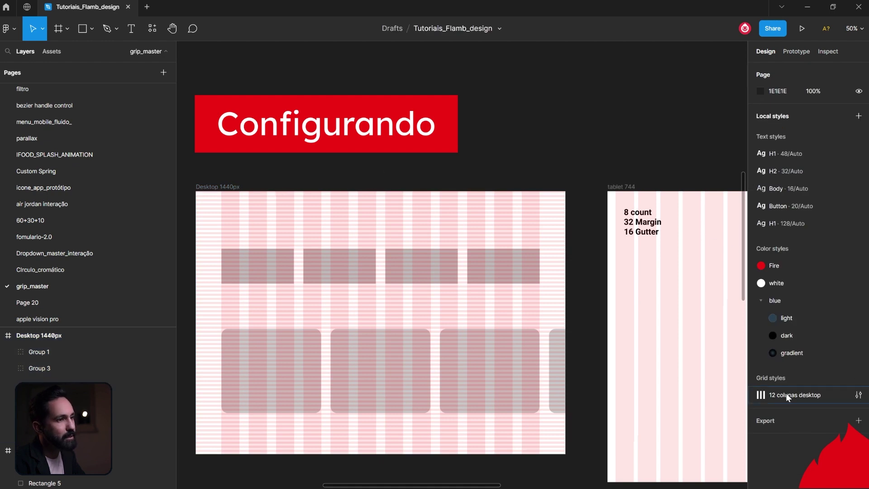
{"action": "left_click", "coordinate": [857, 396]}
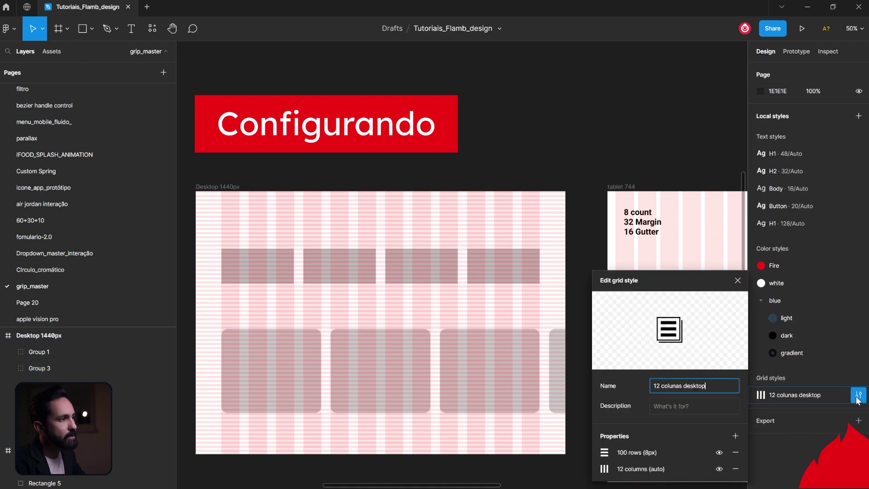
Change the '12 colunas desktop' style's column colour from red to grey.
{"action": "left_click", "coordinate": [604, 469]}
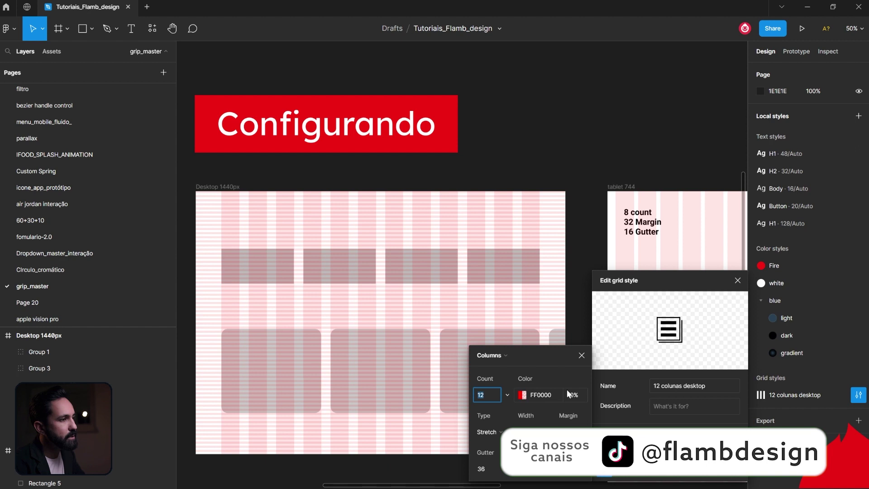
{"action": "left_click", "coordinate": [524, 396]}
{"action": "left_click_drag", "start_coordinate": [457, 306], "coordinate": [343, 266]}
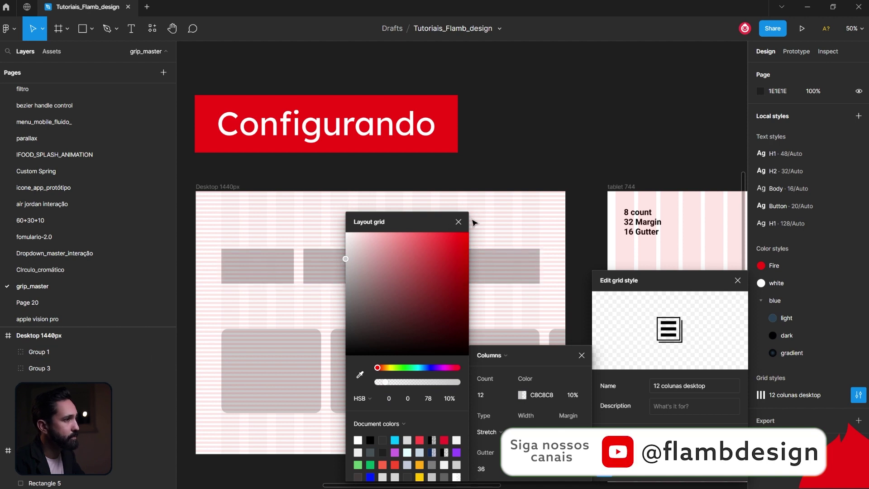
{"action": "left_click", "coordinate": [459, 222]}
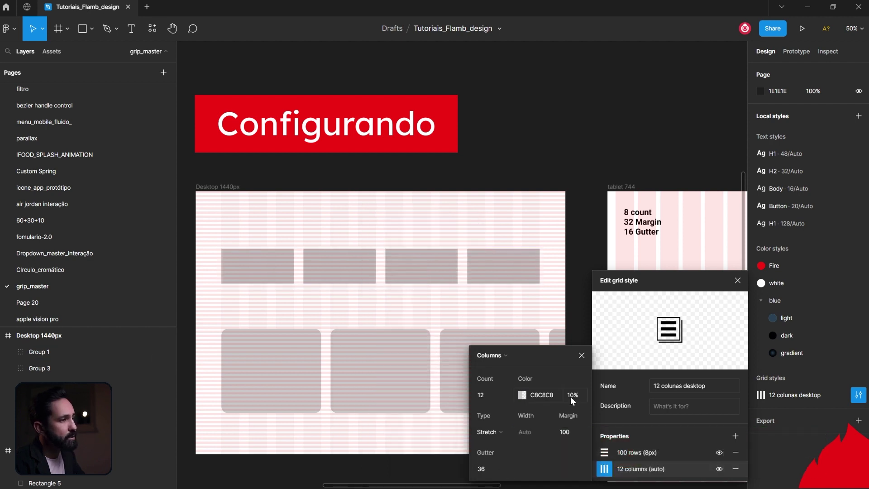
Change the style's row colour from red to a darker grey.
{"action": "left_click", "coordinate": [581, 355]}
{"action": "left_click", "coordinate": [604, 452]}
{"action": "left_click", "coordinate": [523, 395]}
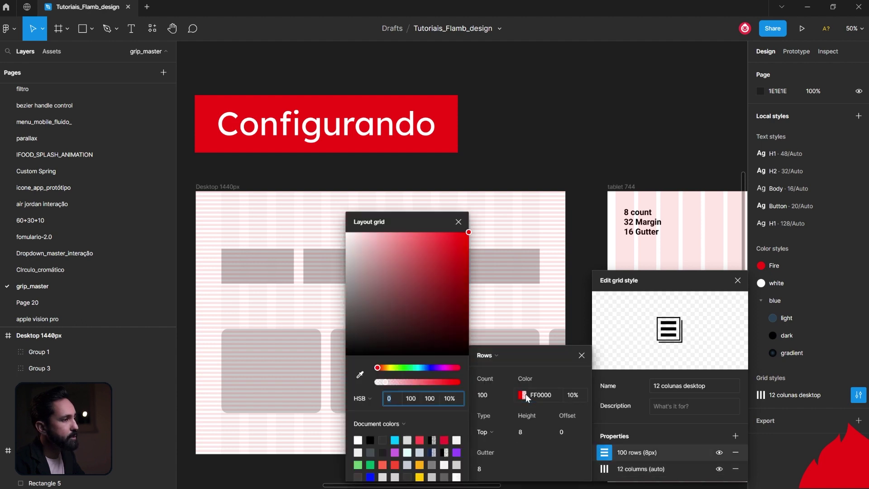
{"action": "left_click_drag", "start_coordinate": [426, 289], "coordinate": [334, 250]}
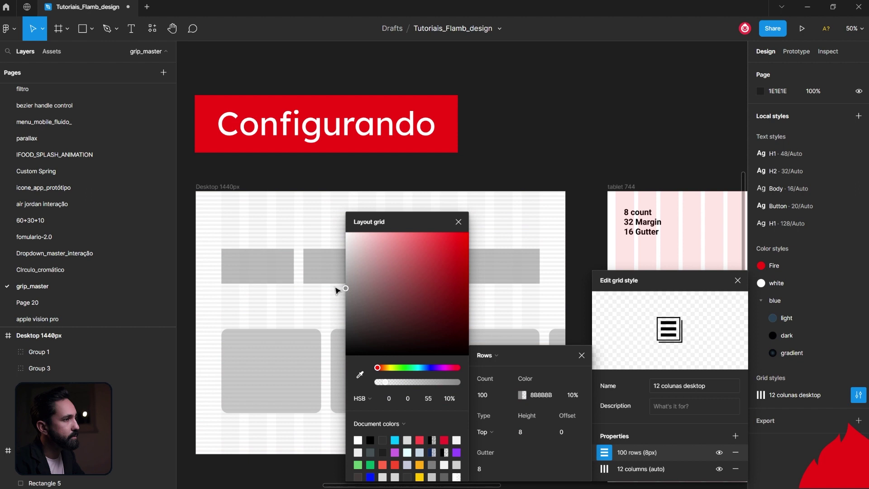
{"action": "left_click_drag", "start_coordinate": [333, 250], "coordinate": [329, 290]}
{"action": "left_click", "coordinate": [458, 222]}
{"action": "left_click", "coordinate": [737, 280]}
{"action": "scroll", "coordinate": [499, 466], "scroll_direction": "up", "scroll_amount": 1}
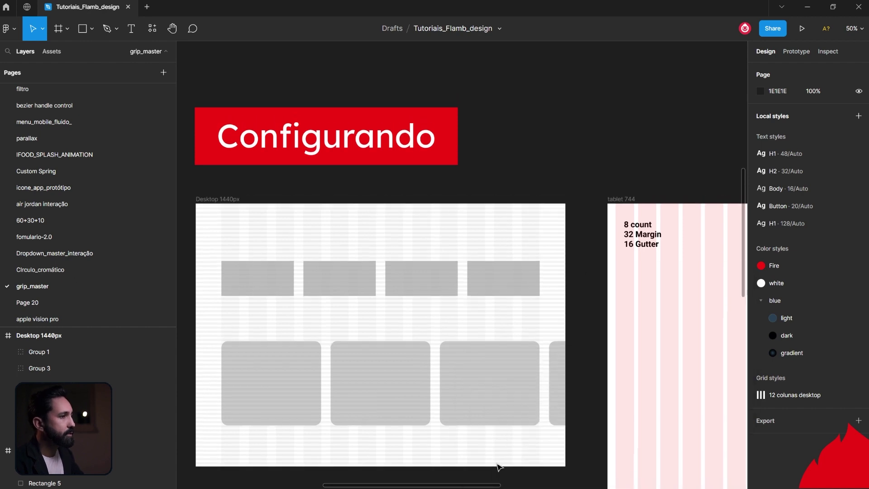
{"action": "left_click_drag", "start_coordinate": [358, 316], "coordinate": [620, 304]}
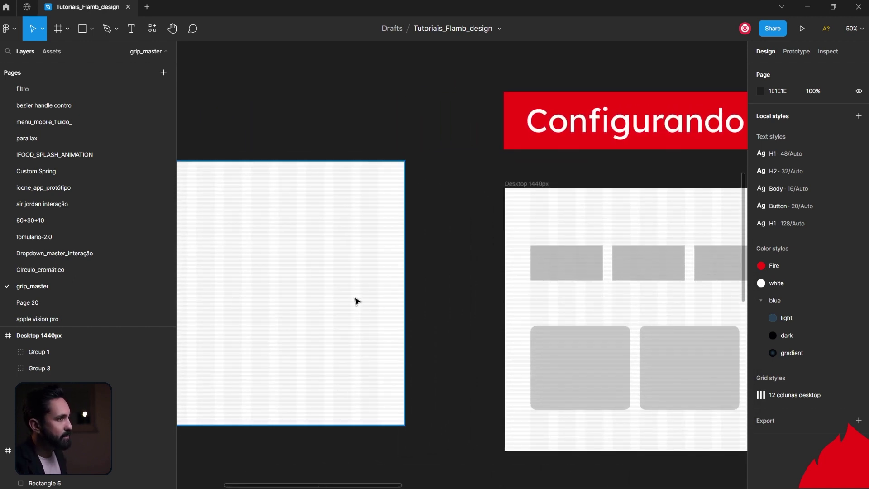
{"action": "scroll", "coordinate": [487, 301], "scroll_direction": "right", "scroll_amount": 5}
{"action": "left_click", "coordinate": [497, 331]}
{"action": "scroll", "coordinate": [498, 335], "scroll_direction": "up", "scroll_amount": 1}
{"action": "scroll", "coordinate": [498, 335], "scroll_direction": "up", "scroll_amount": 2}
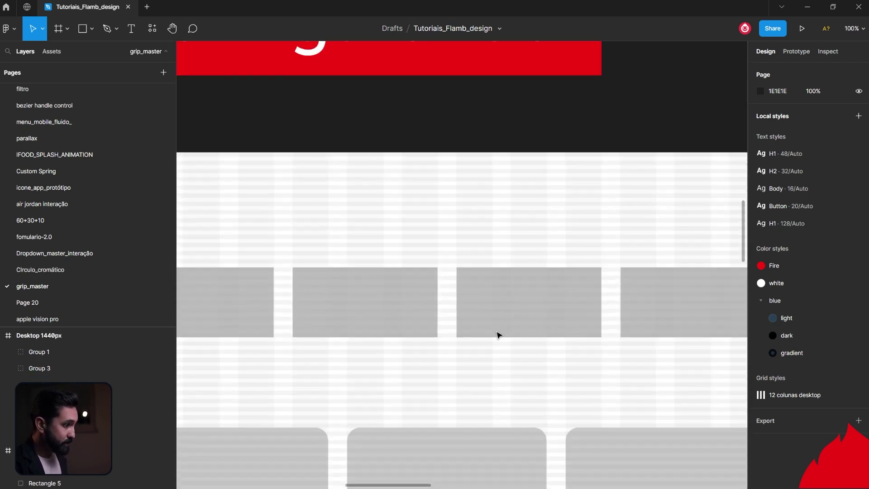
{"action": "scroll", "coordinate": [498, 335], "scroll_direction": "down", "scroll_amount": 2}
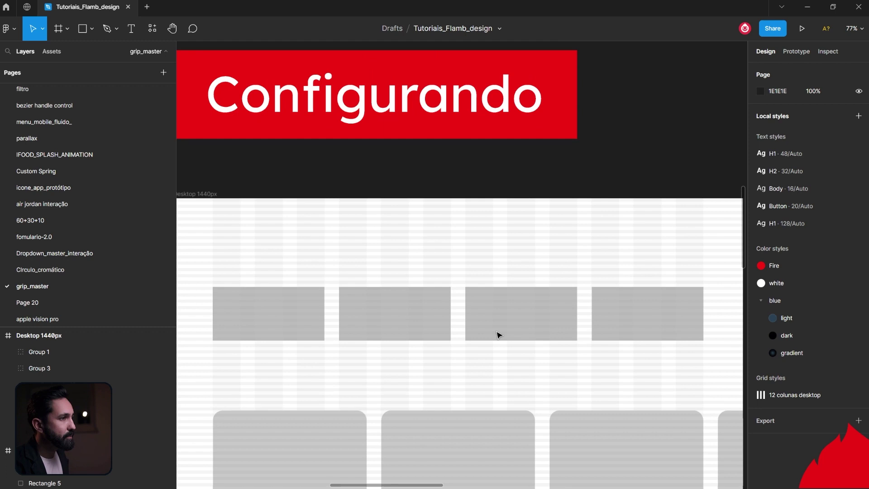
{"action": "scroll", "coordinate": [498, 335], "scroll_direction": "down", "scroll_amount": 3}
{"action": "scroll", "coordinate": [498, 335], "scroll_direction": "up", "scroll_amount": 2}
{"action": "left_click_drag", "start_coordinate": [501, 393], "coordinate": [487, 357]}
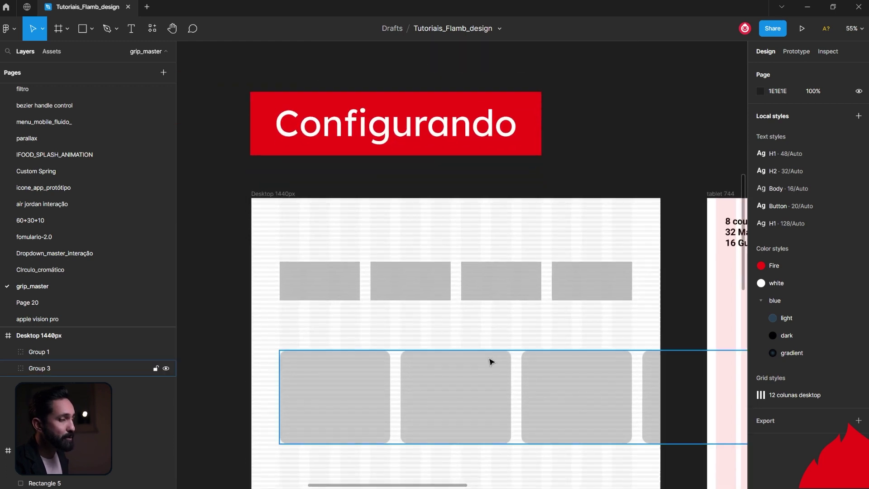
{"action": "scroll", "coordinate": [491, 361], "scroll_direction": "up", "scroll_amount": 1}
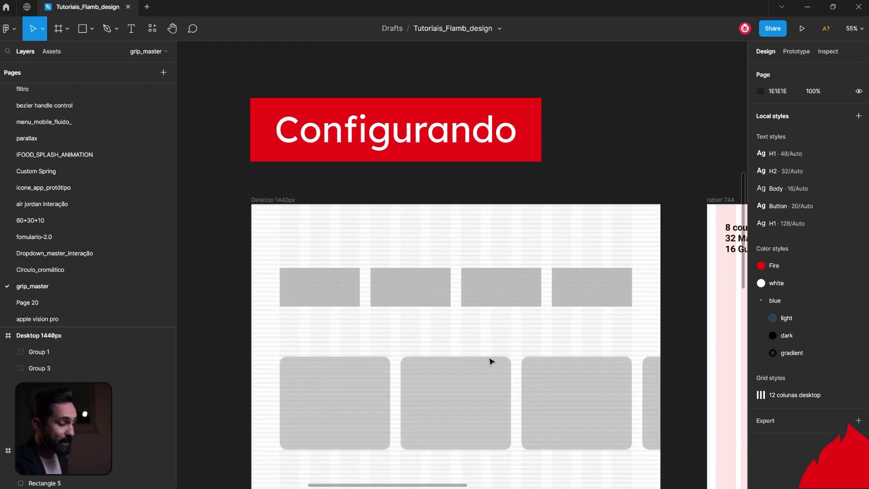
{"action": "scroll", "coordinate": [491, 360], "scroll_direction": "up", "scroll_amount": 1}
{"action": "scroll", "coordinate": [490, 360], "scroll_direction": "down", "scroll_amount": 1}
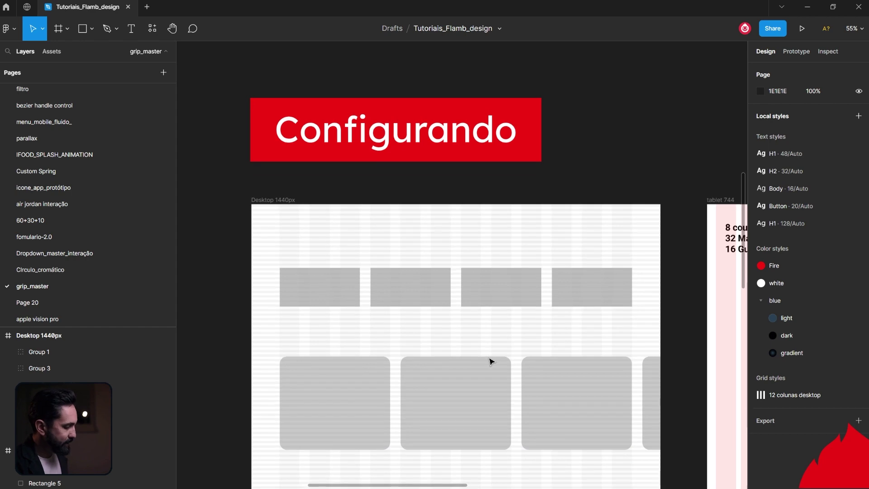
{"action": "key", "text": "ctrl+shift+4"}
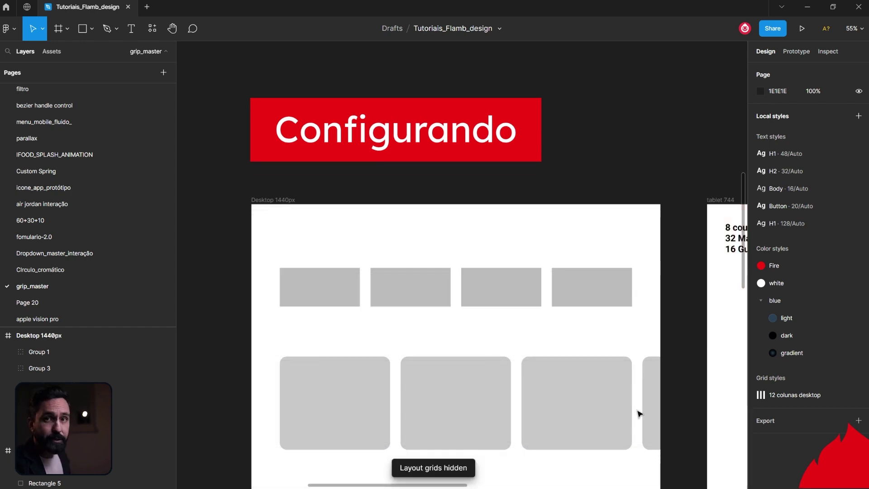
Stretch Rectangle 4 in the top row of Desktop 1440px to 282×160, then hide the grids.
{"action": "key", "text": "ctrl+shift+4"}
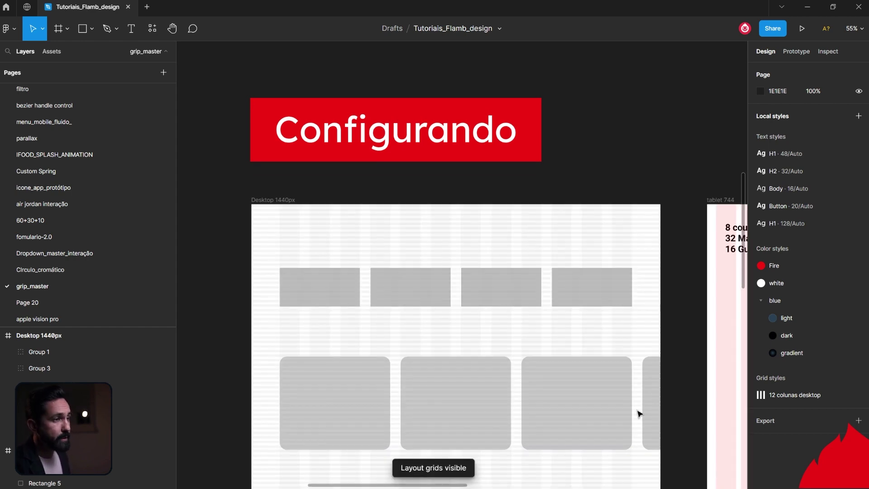
{"action": "key", "text": "ctrl+shift+4"}
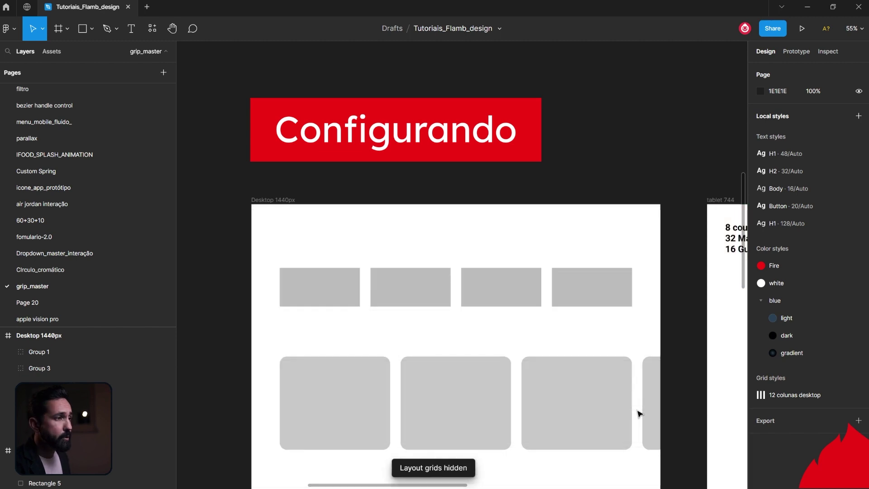
{"action": "key", "text": "ctrl+shift+4"}
{"action": "key", "text": "ctrl+shift+4"}
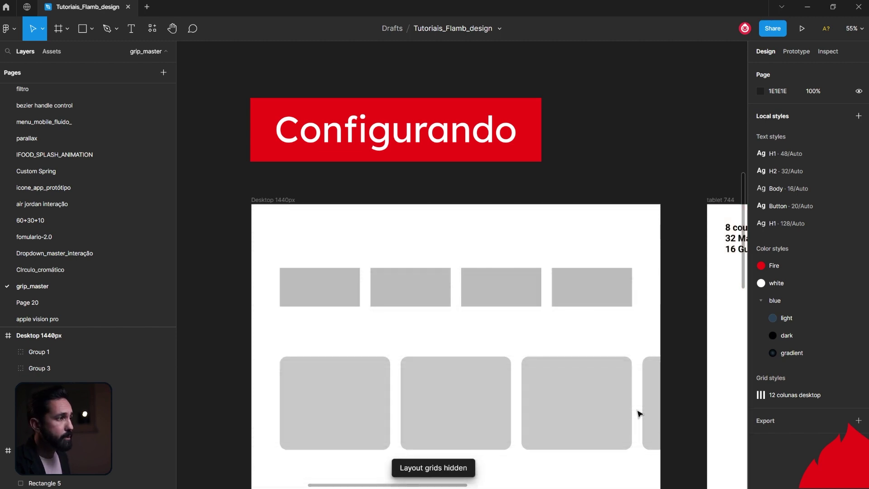
{"action": "left_click", "coordinate": [415, 326]}
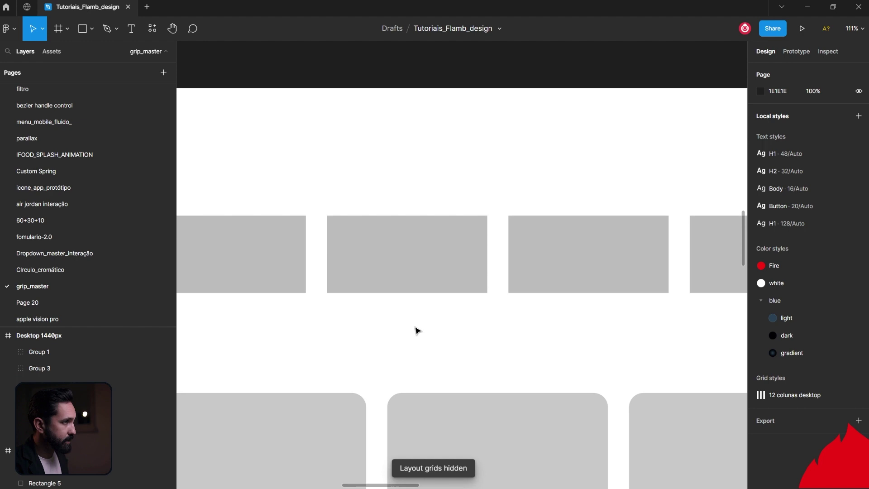
{"action": "scroll", "coordinate": [417, 330], "scroll_direction": "down", "scroll_amount": 1}
{"action": "left_click", "coordinate": [418, 251]}
{"action": "key", "text": "ctrl+shift+4"}
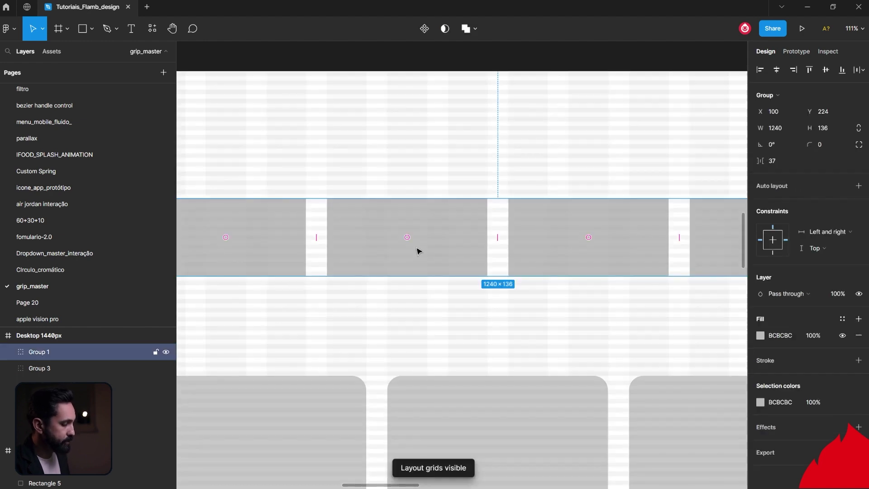
{"action": "double_click", "coordinate": [424, 256]}
{"action": "left_click_drag", "start_coordinate": [439, 275], "coordinate": [438, 290]}
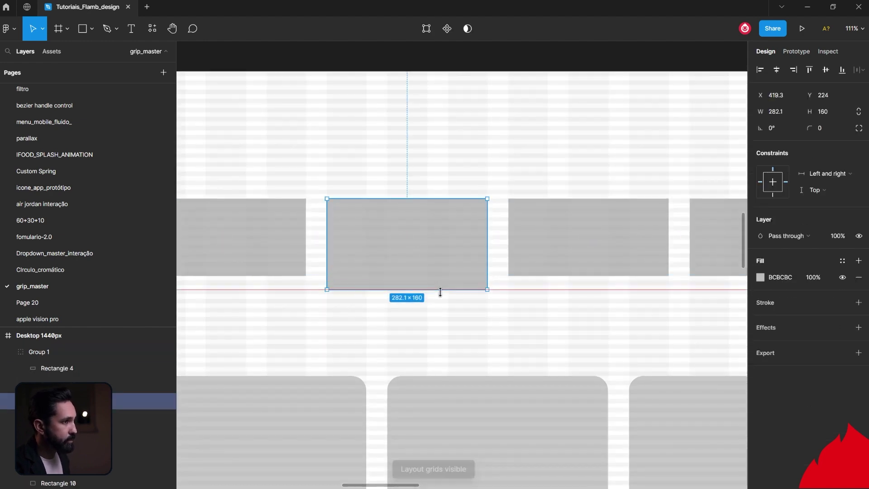
{"action": "left_click", "coordinate": [460, 356]}
{"action": "key", "text": "ctrl+shift+4"}
{"action": "scroll", "coordinate": [461, 356], "scroll_direction": "down", "scroll_amount": 5}
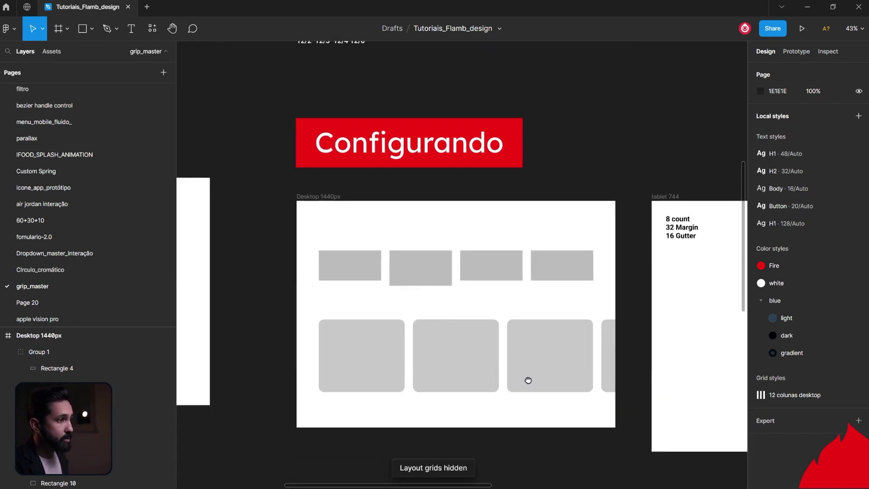